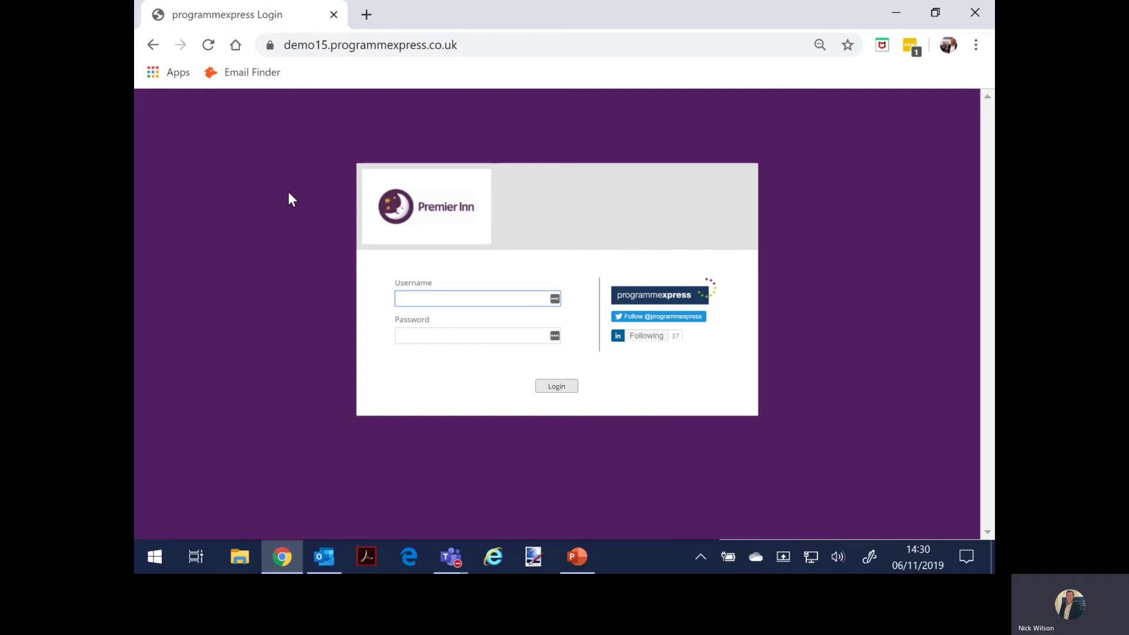
- Log in with the pe_admin account and its password to reach the Premier Inn portfolio home
left_click(406, 298)
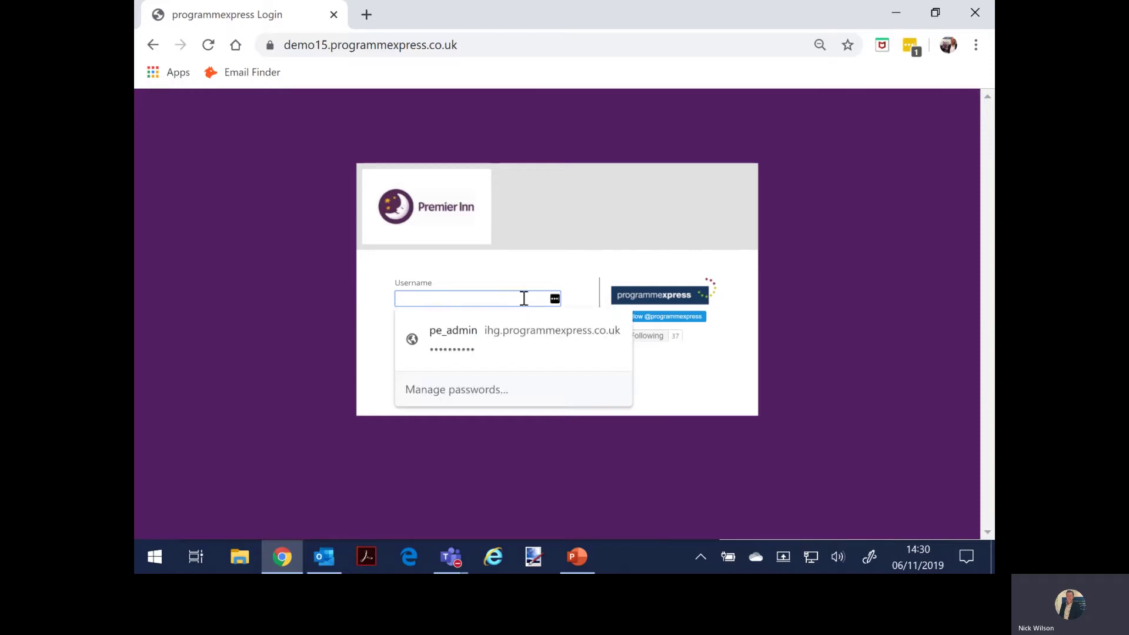
type("pe_admin")
key("Tab")
type("*********")
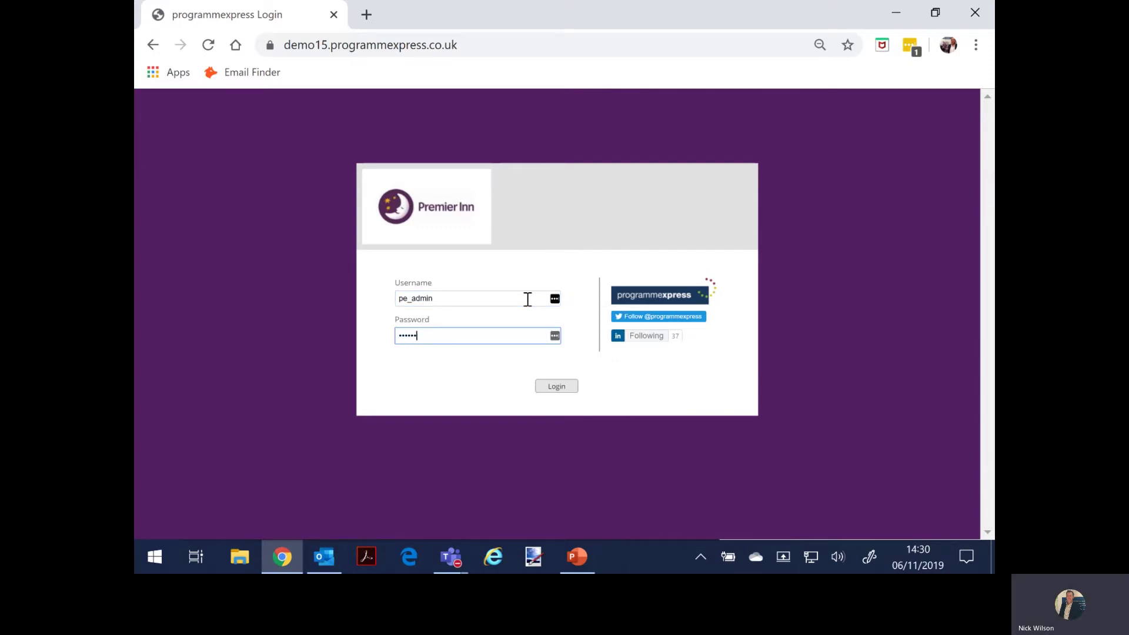
type("****")
key("Return")
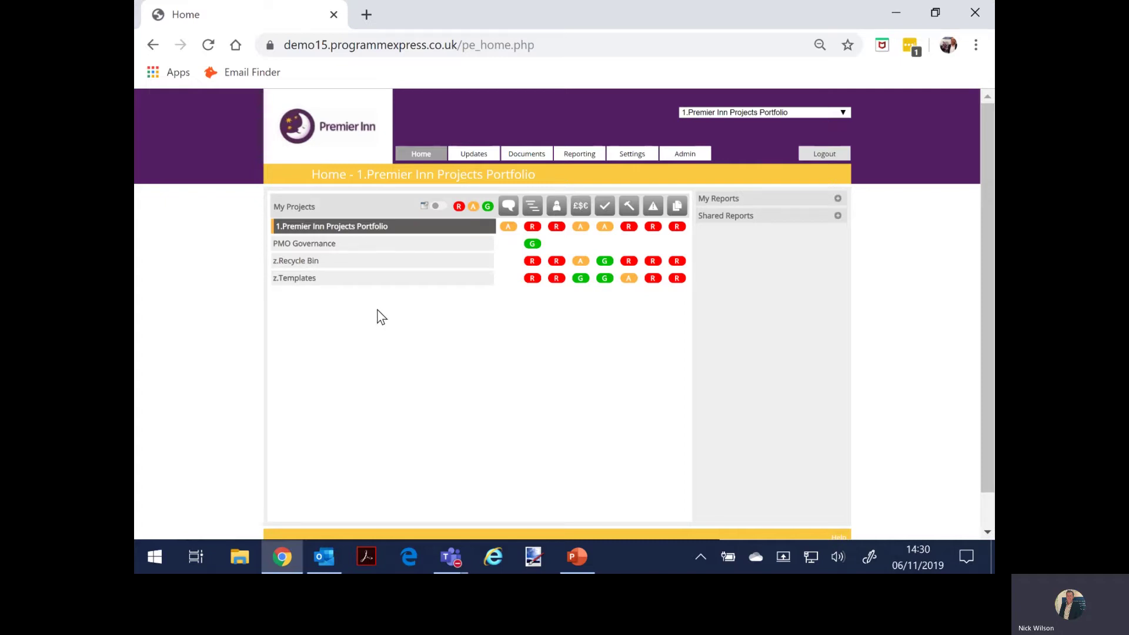
- Expand the portfolio and its Supply Chain, IT, Digital and Finance programmes to list their projects
left_click(677, 156)
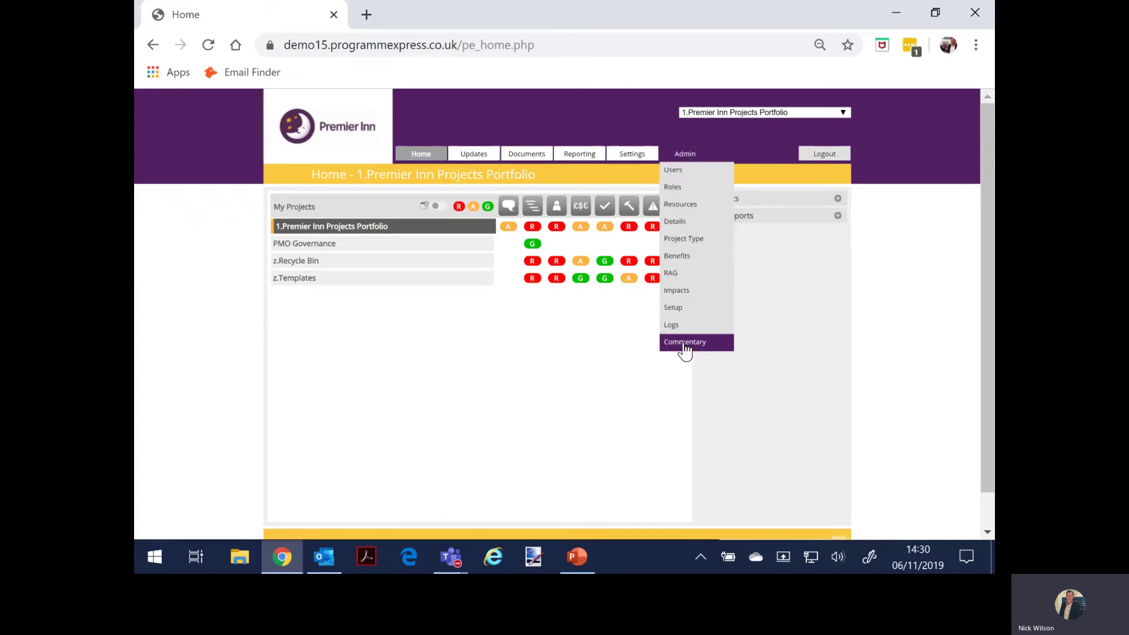
left_click(307, 230)
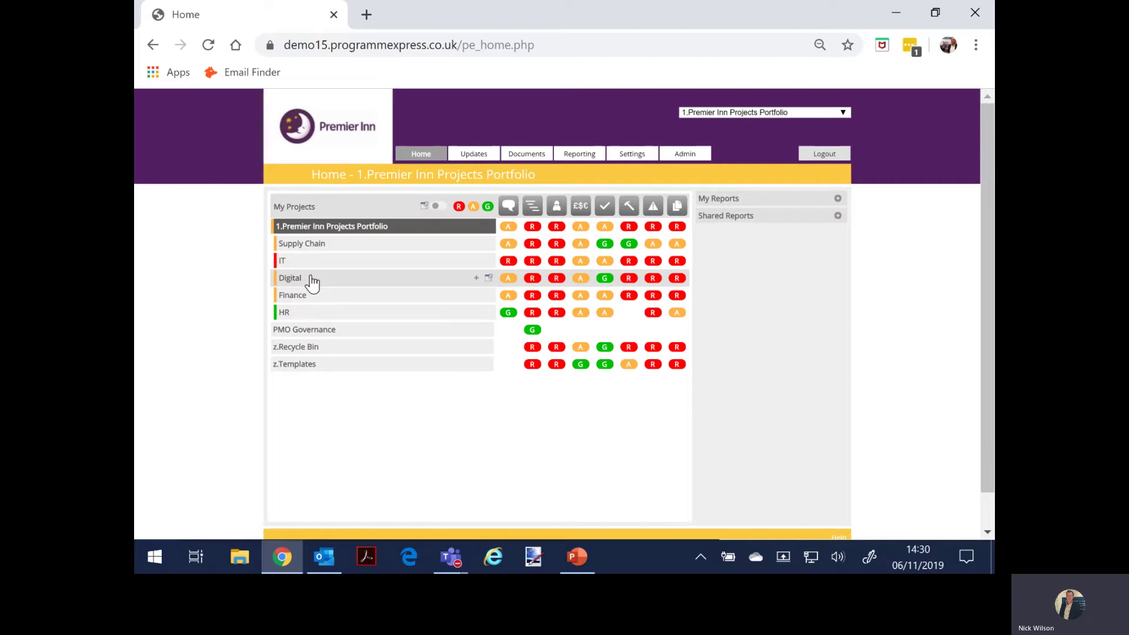
left_click(304, 247)
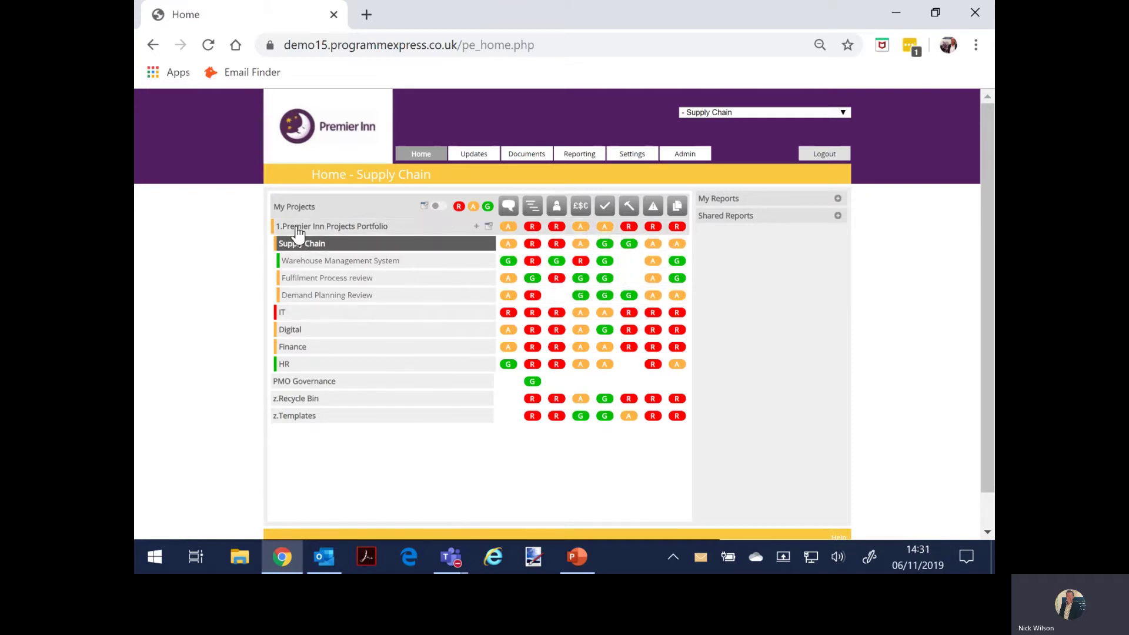
left_click(297, 318)
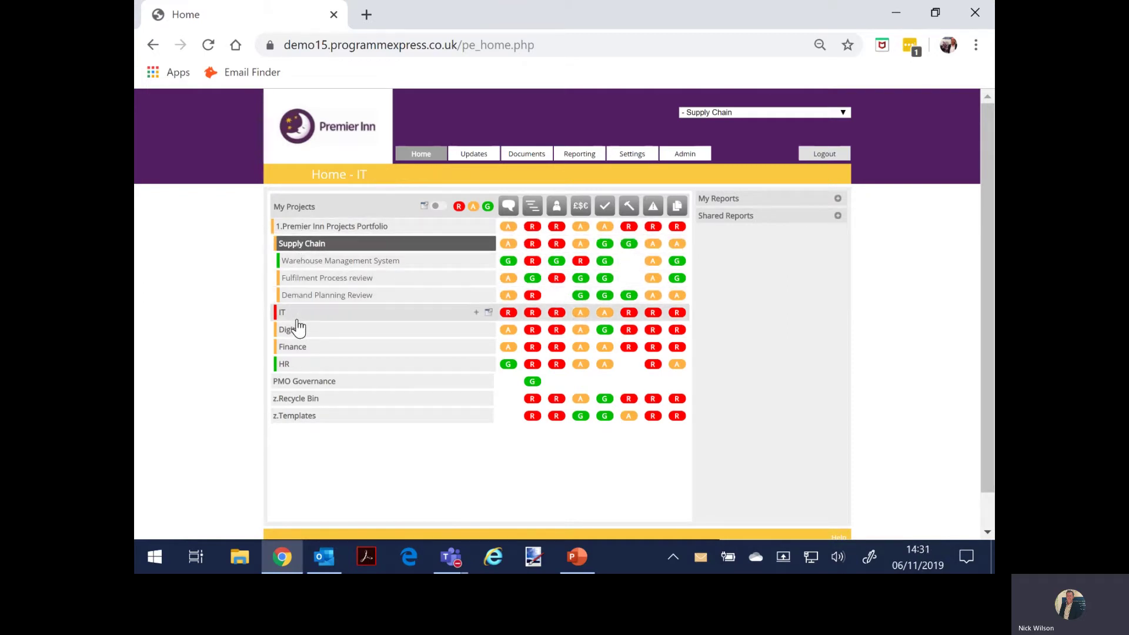
left_click(298, 400)
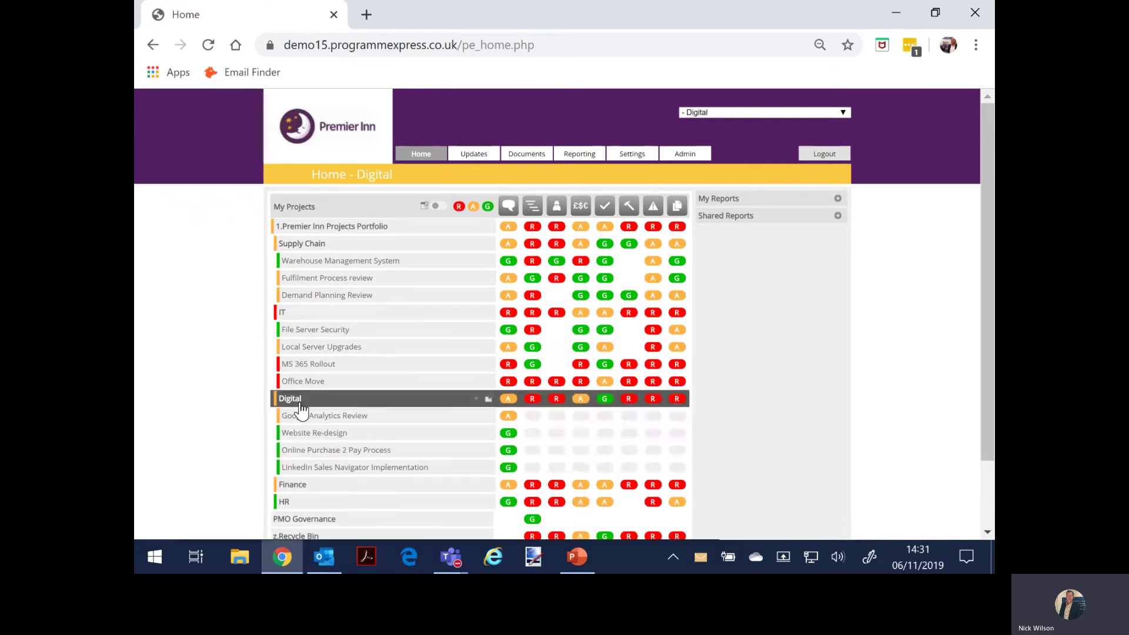
left_click(298, 486)
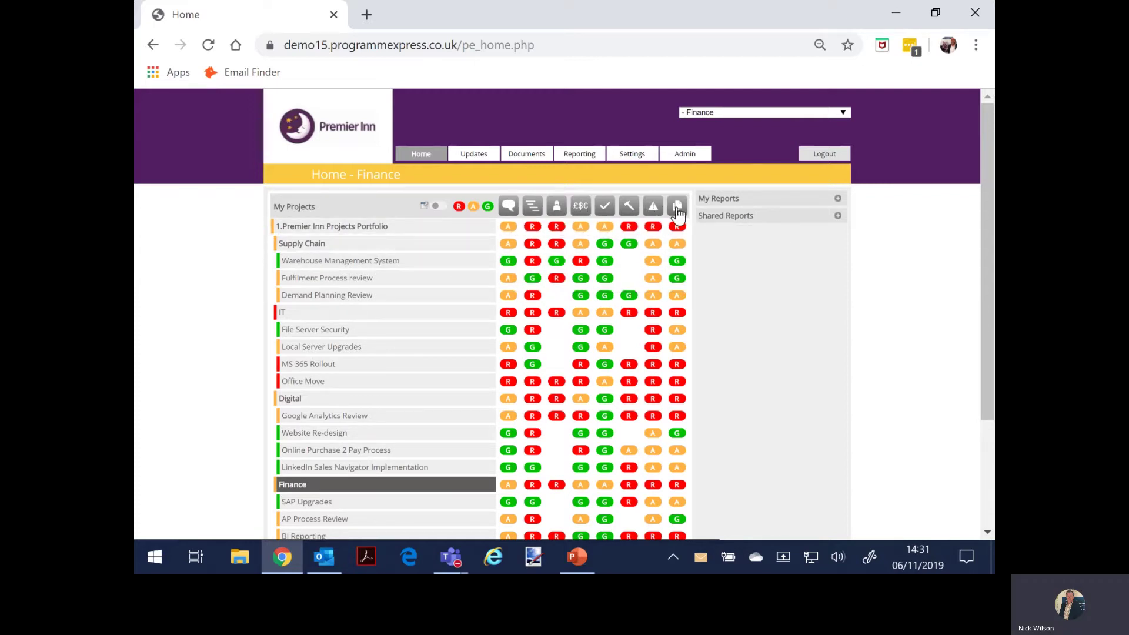
- Filter the grid to red statuses only, restore amber and green, then collapse the portfolio
mouse_move(486, 160)
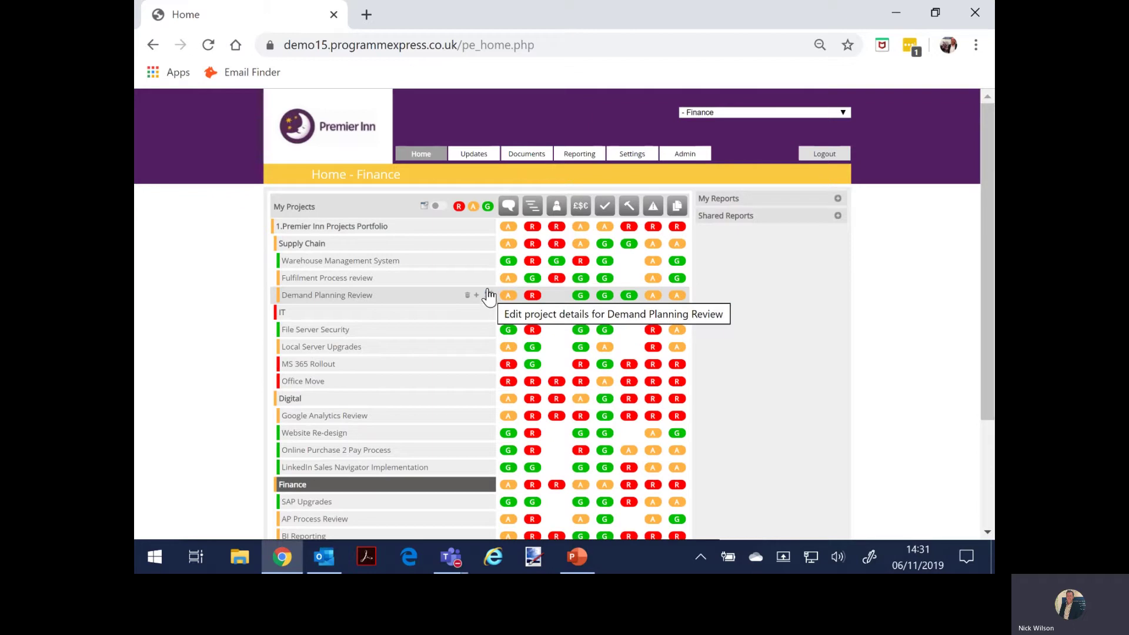
left_click(489, 207)
left_click(473, 207)
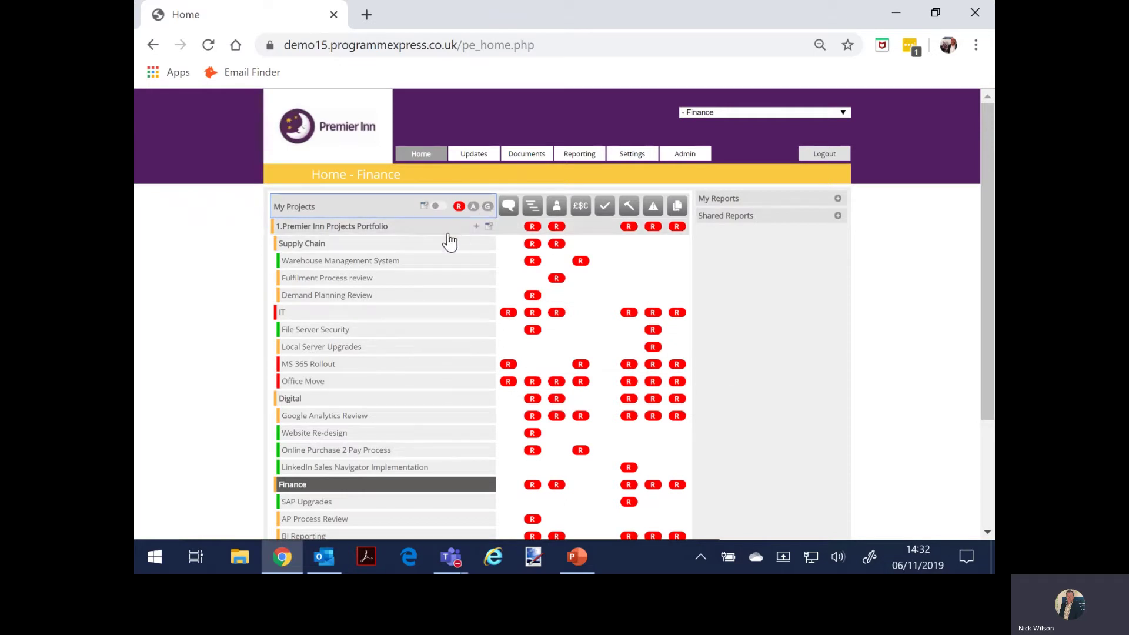
left_click(473, 206)
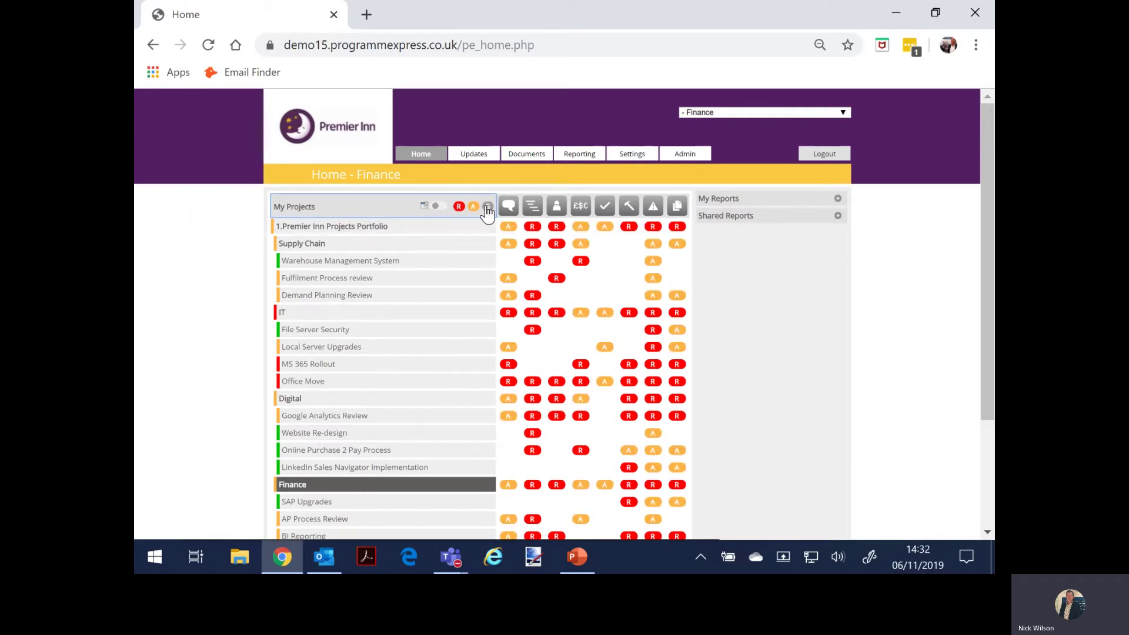
left_click(488, 207)
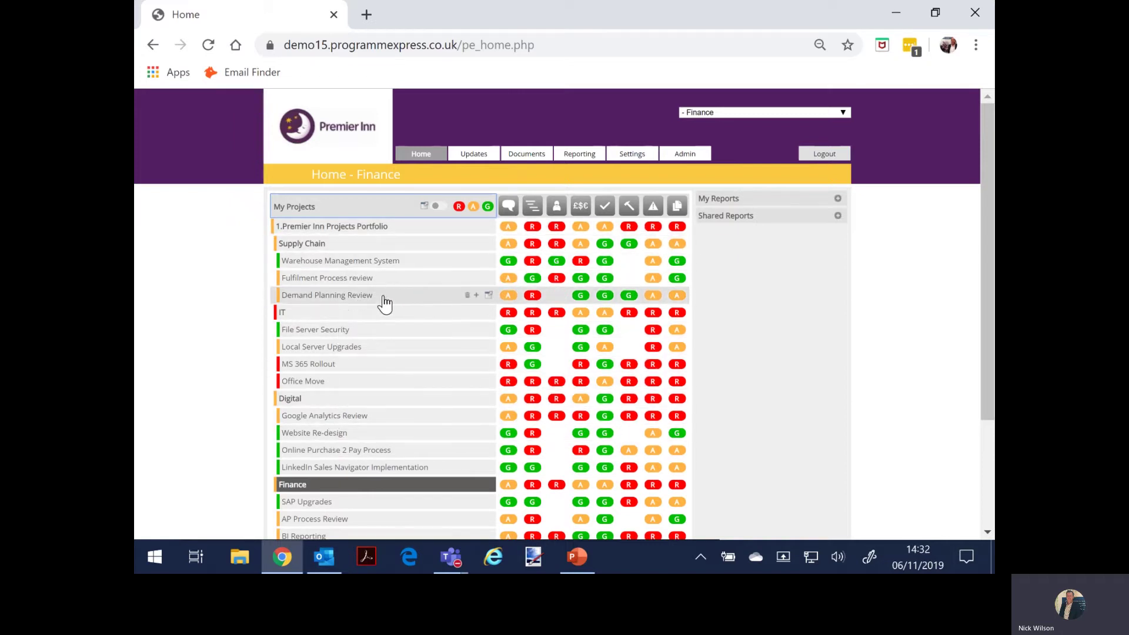
left_click(337, 227)
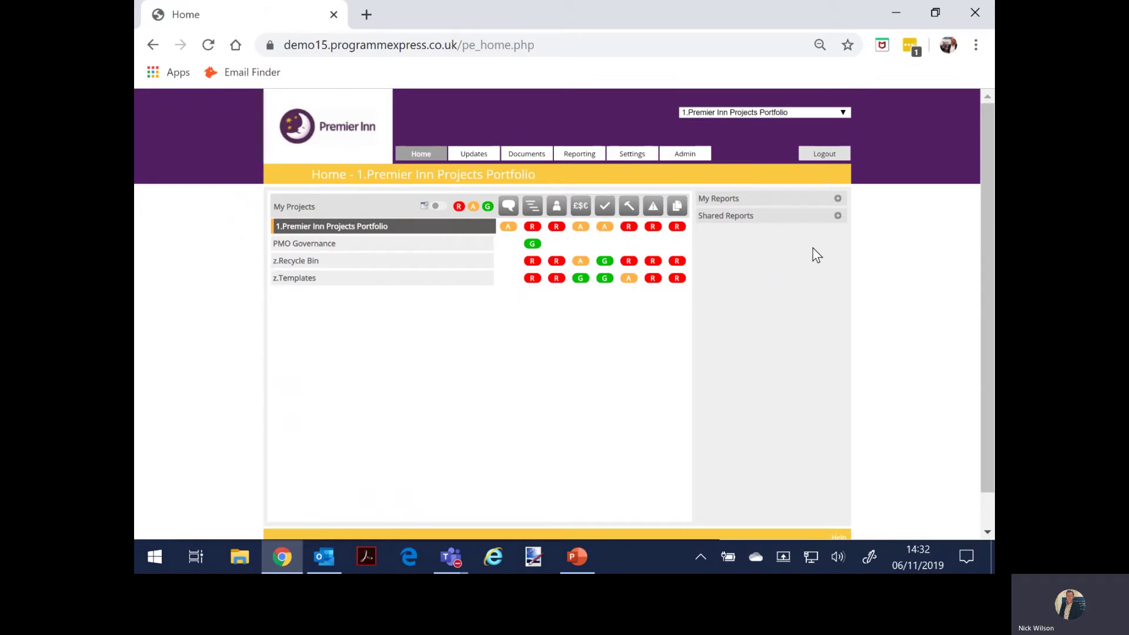
- Run the shared '1.Reporting Pack - RAG Status Summary' PDF report, zoom out, and return to Home
mouse_move(579, 155)
left_click(837, 217)
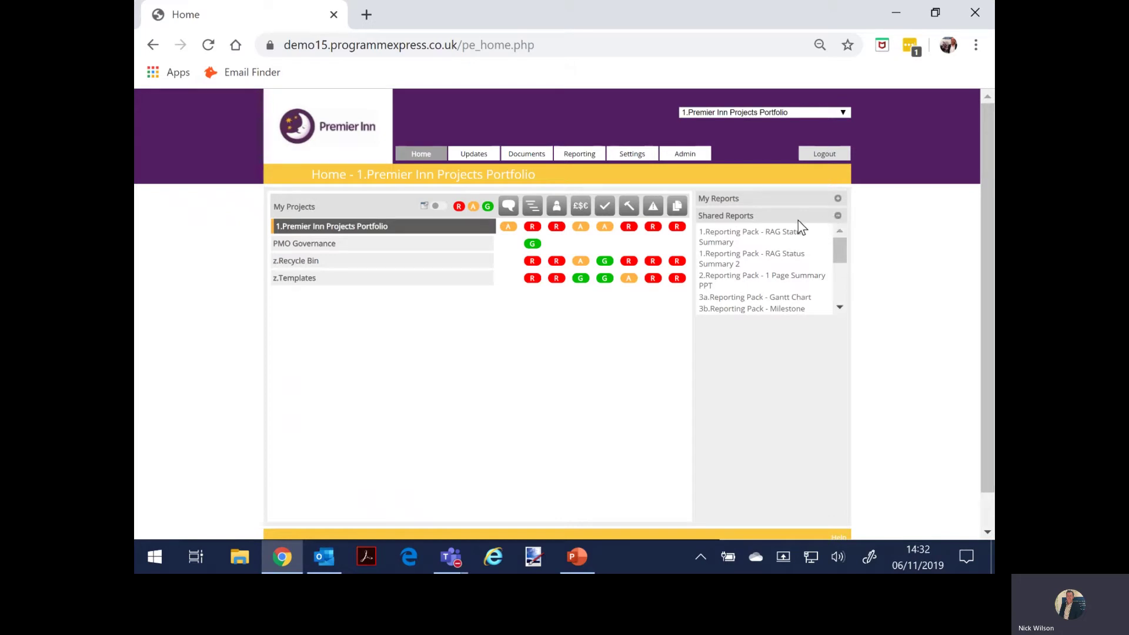
left_click(735, 235)
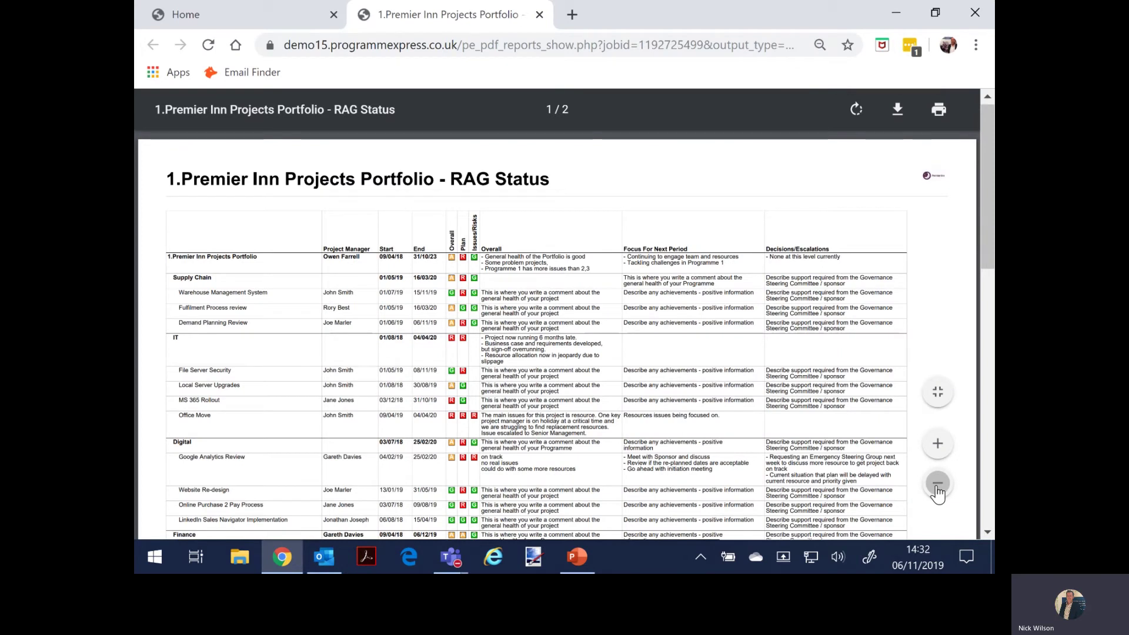
left_click(938, 484)
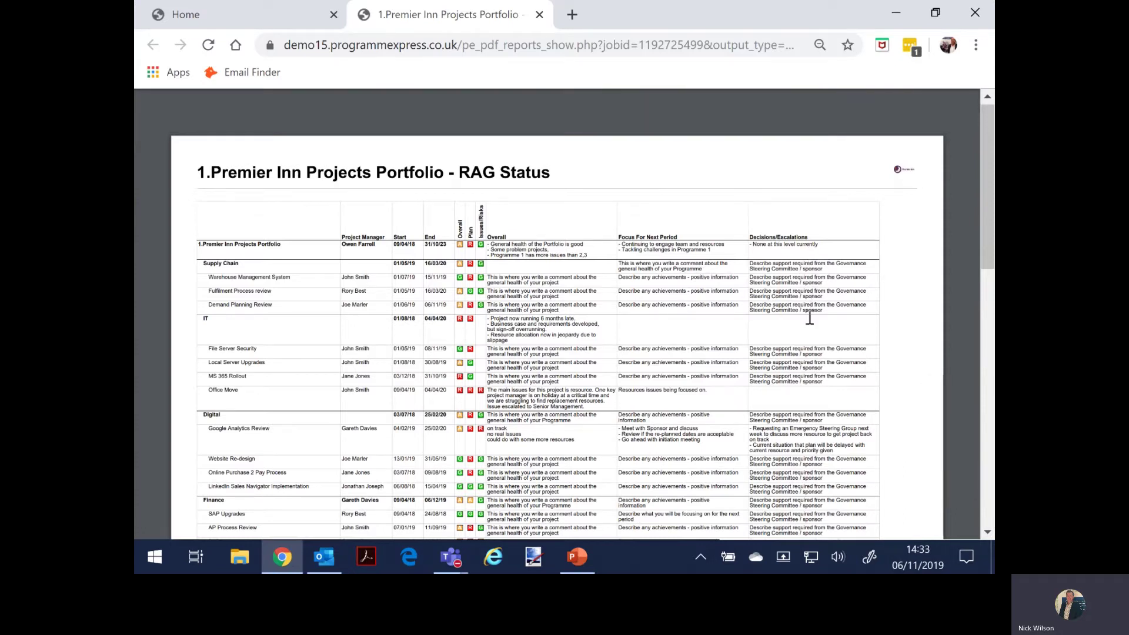
left_click(250, 24)
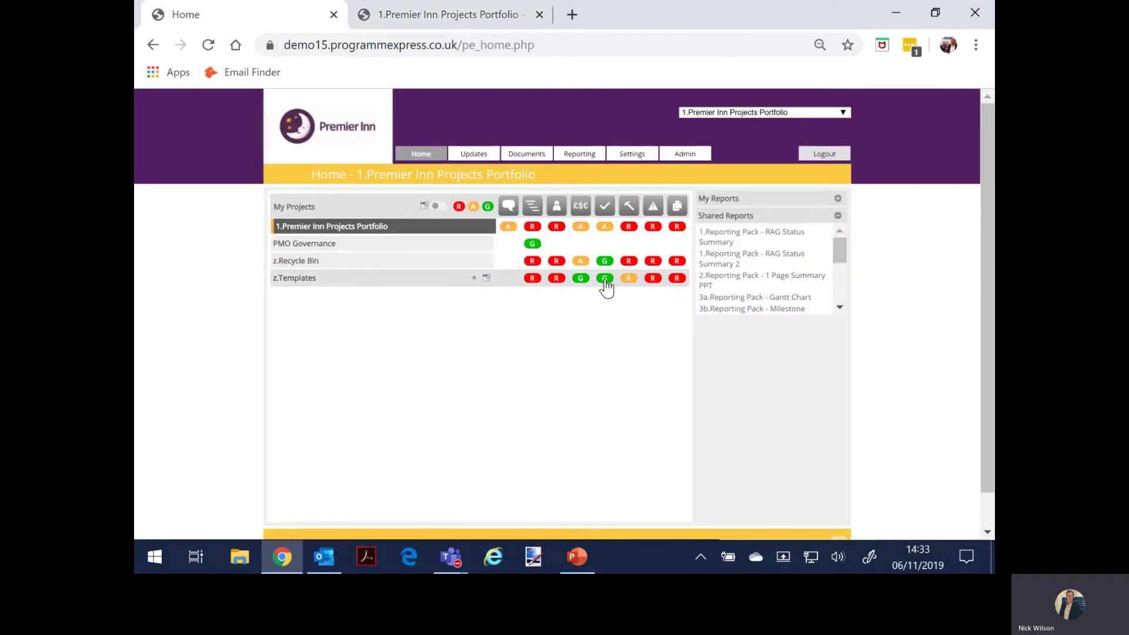
- Run the '3a.Reporting Pack - Gantt Chart' report, scroll through it, then close both report tabs
left_click(743, 298)
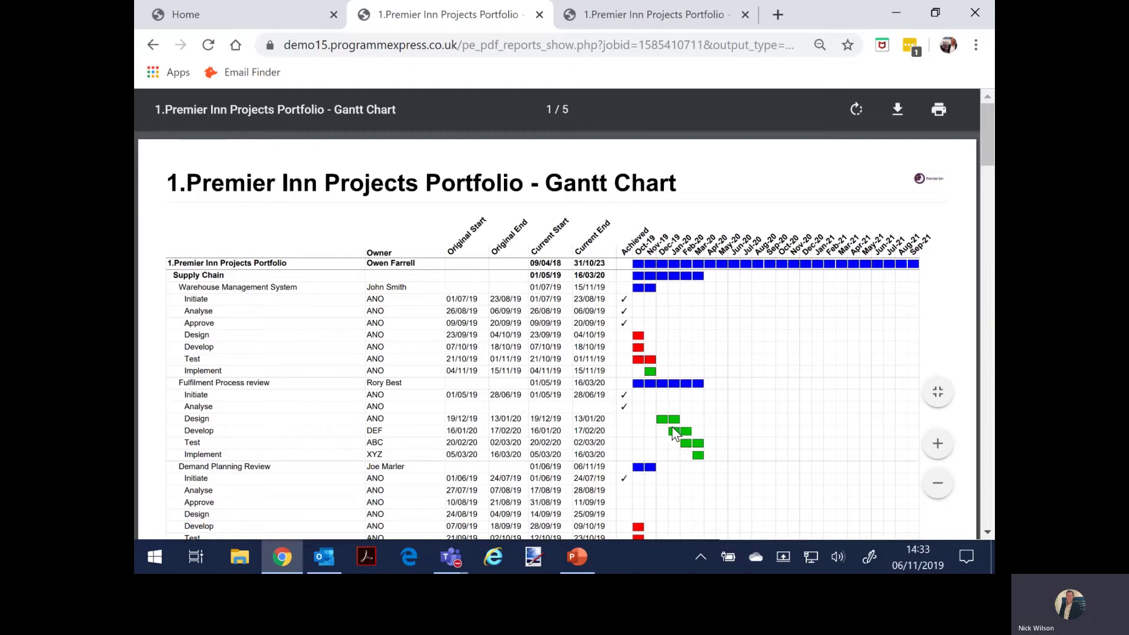
scroll(672, 428, "down", 5)
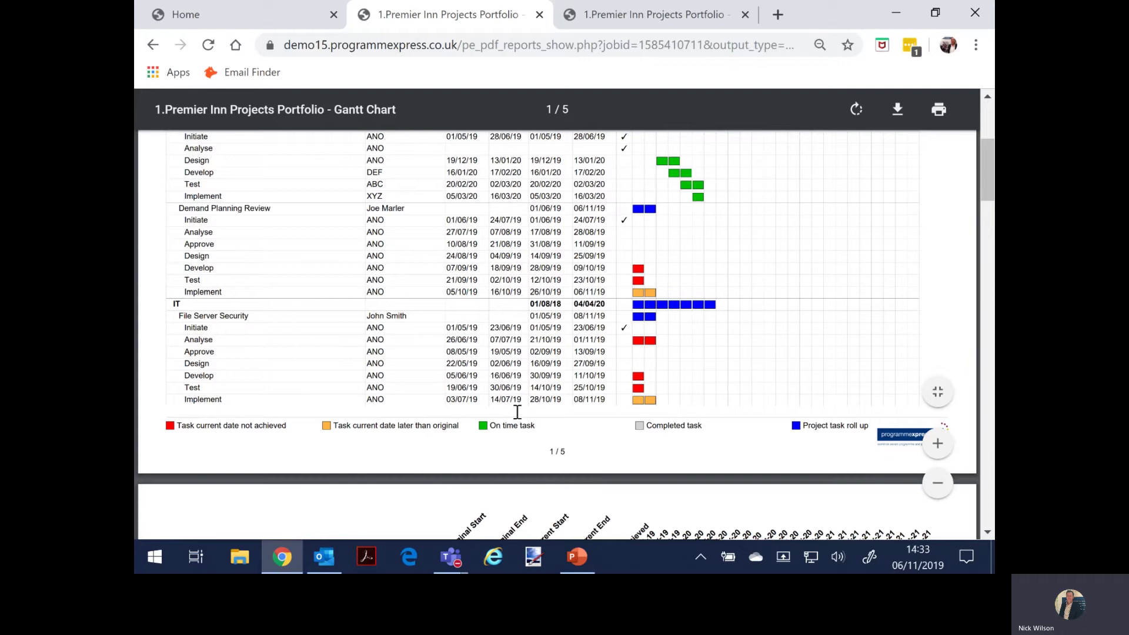
left_click(539, 15)
left_click(538, 14)
- Expand the portfolio's Supply Chain, IT and Digital programmes to list their projects
left_click(272, 227)
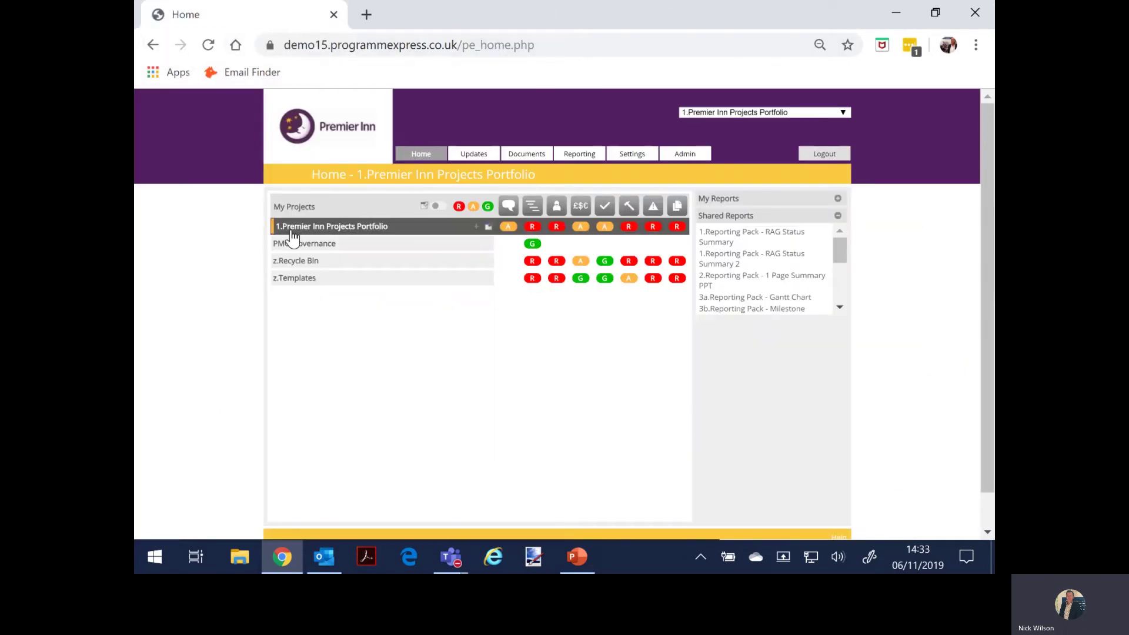
left_click(293, 245)
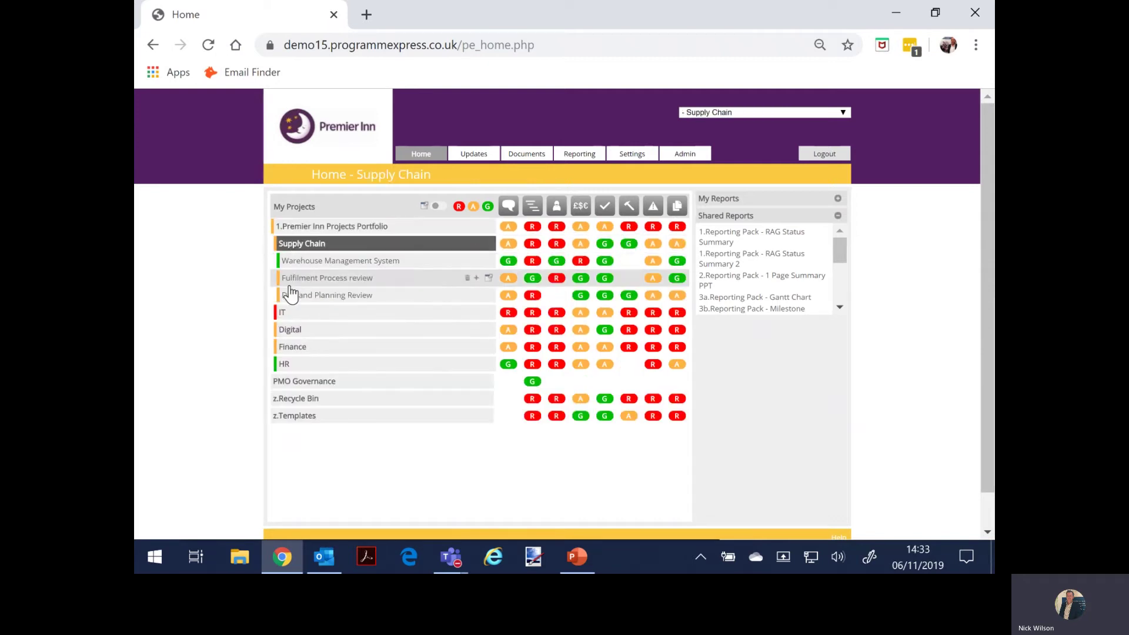
left_click(290, 319)
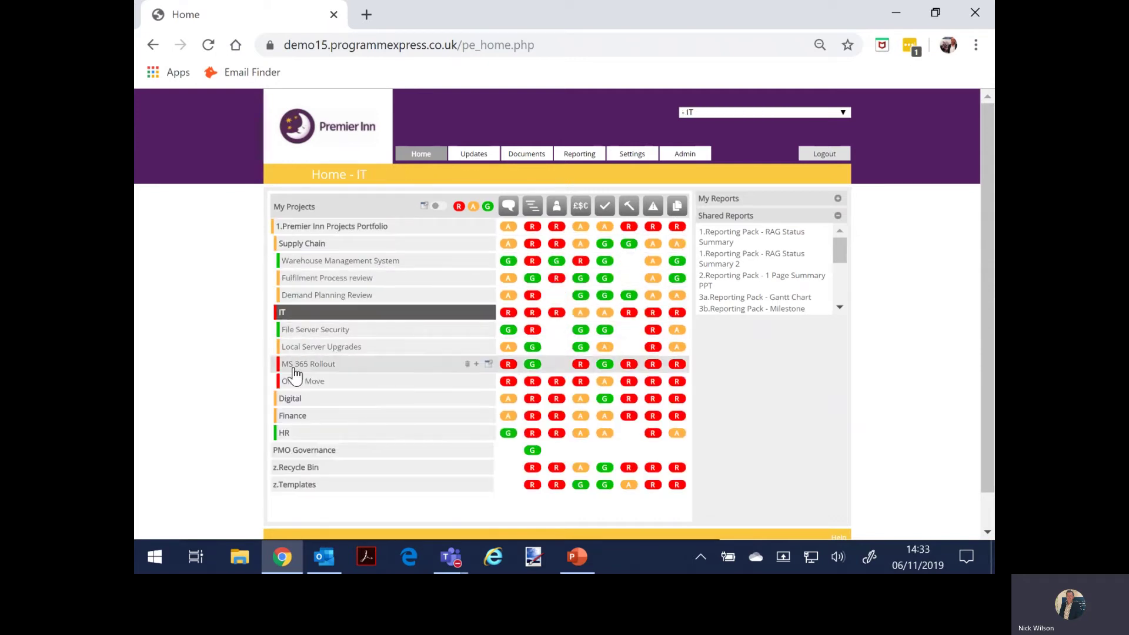
left_click(293, 401)
left_click(450, 45)
- Remove /pe_home.php from the web address to reach the site's login page
left_click_drag(546, 47, 497, 48)
key("BackSpace")
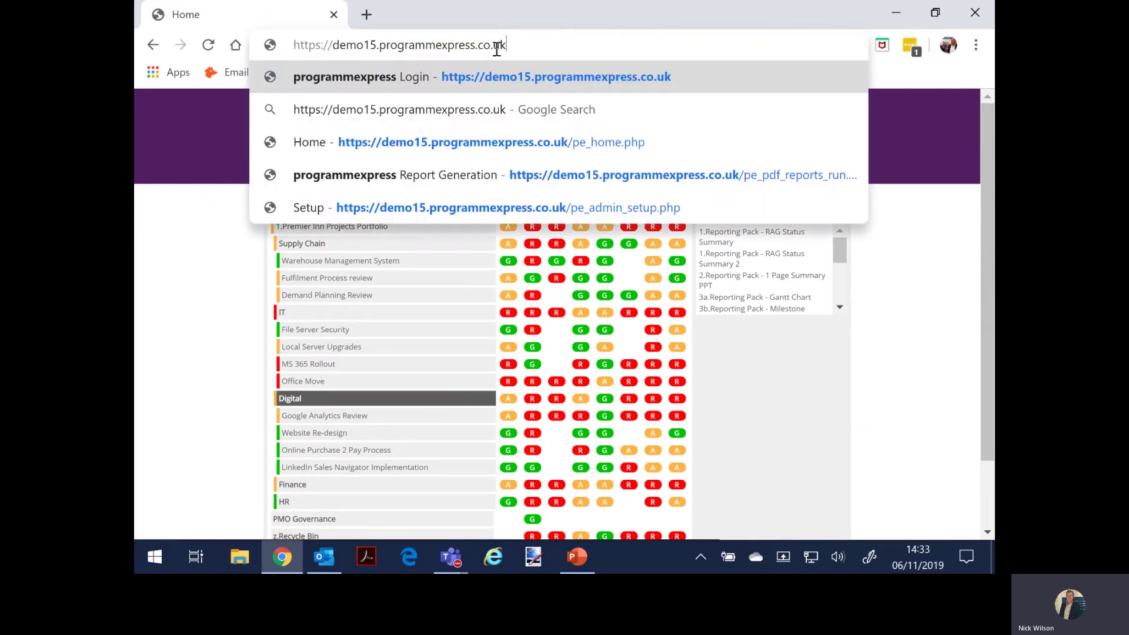
key("Return")
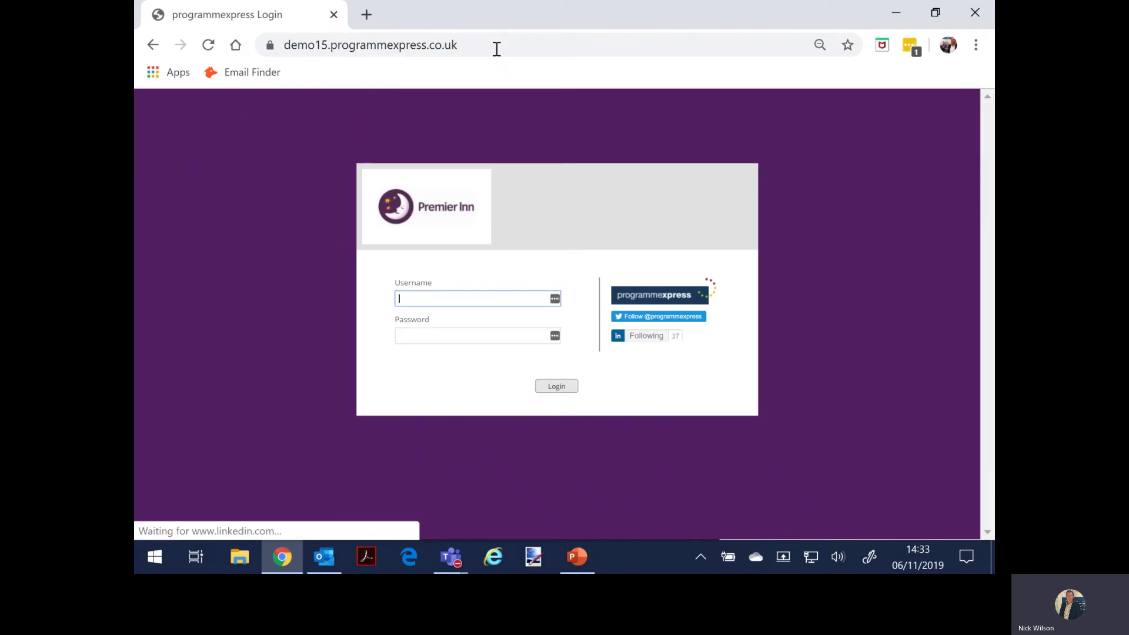
- Log in as the other user with their username and password
key("Tab")
type("*******")
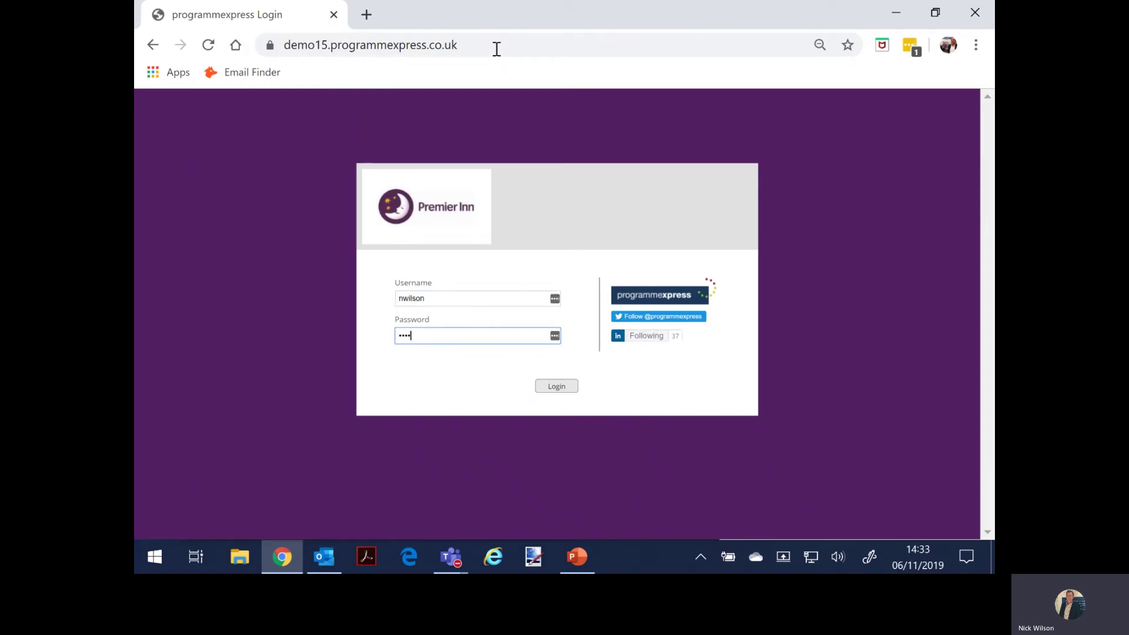
left_click(559, 387)
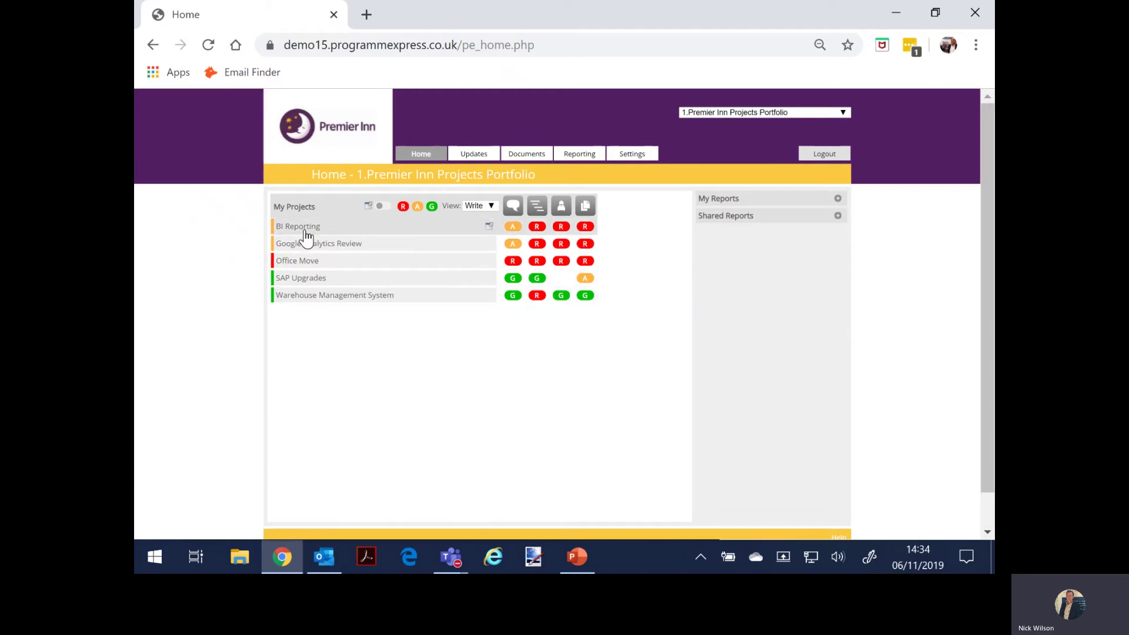
- Switch the project list to Read view and expand the portfolio, Supply Chain and IT
left_click(480, 207)
left_click(473, 222)
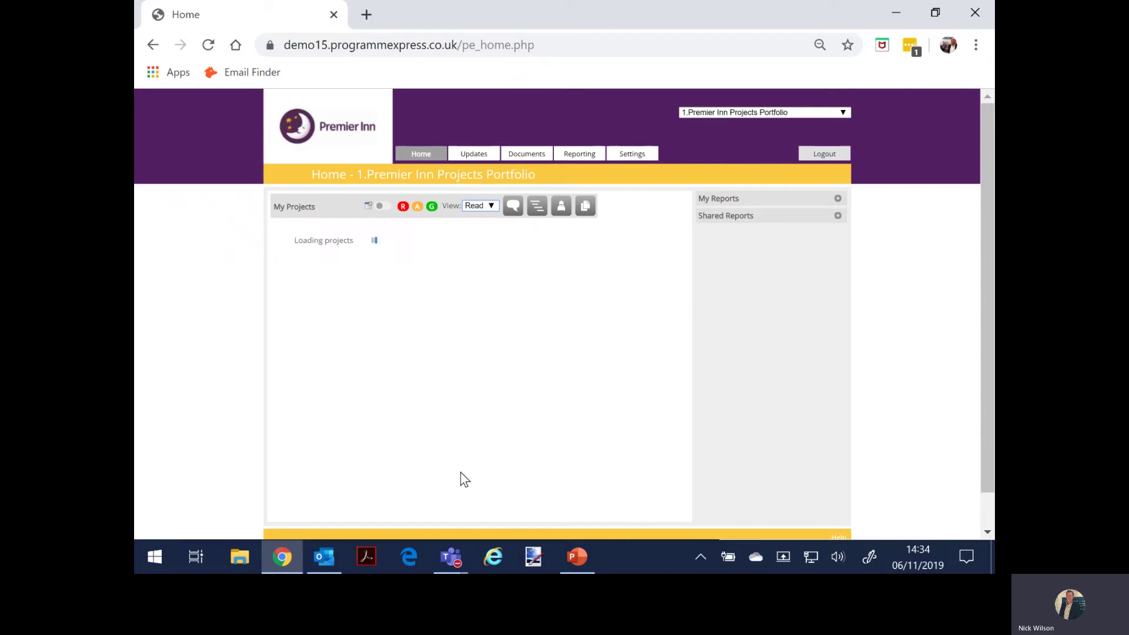
left_click(325, 230)
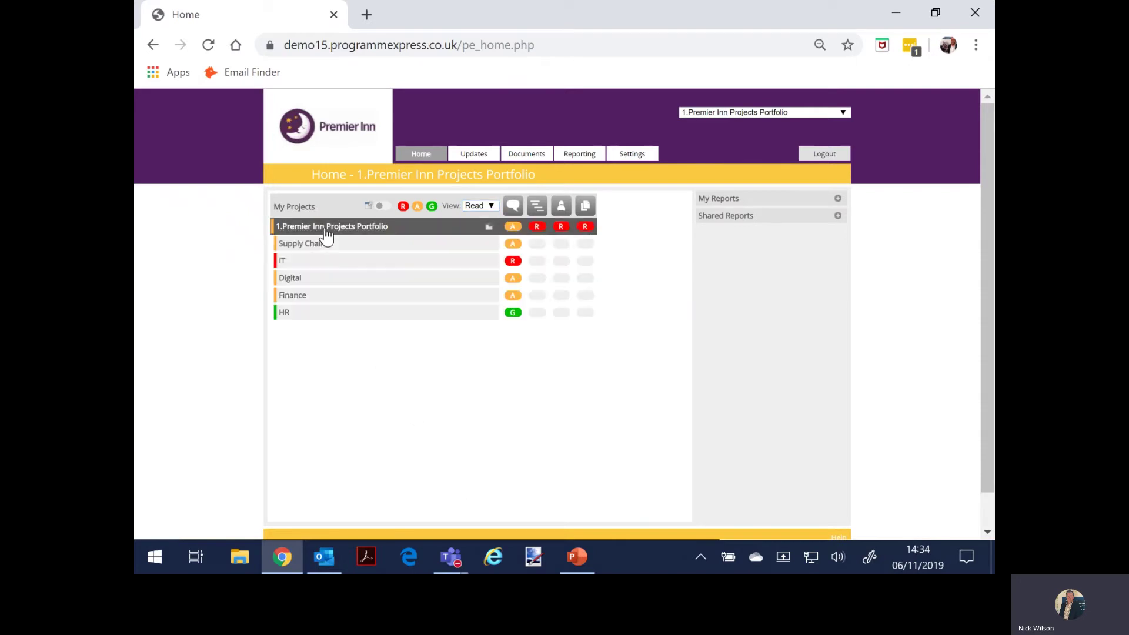
left_click(326, 246)
left_click(328, 313)
- Switch the project list to Write view and make BI Reporting the current project
left_click(470, 207)
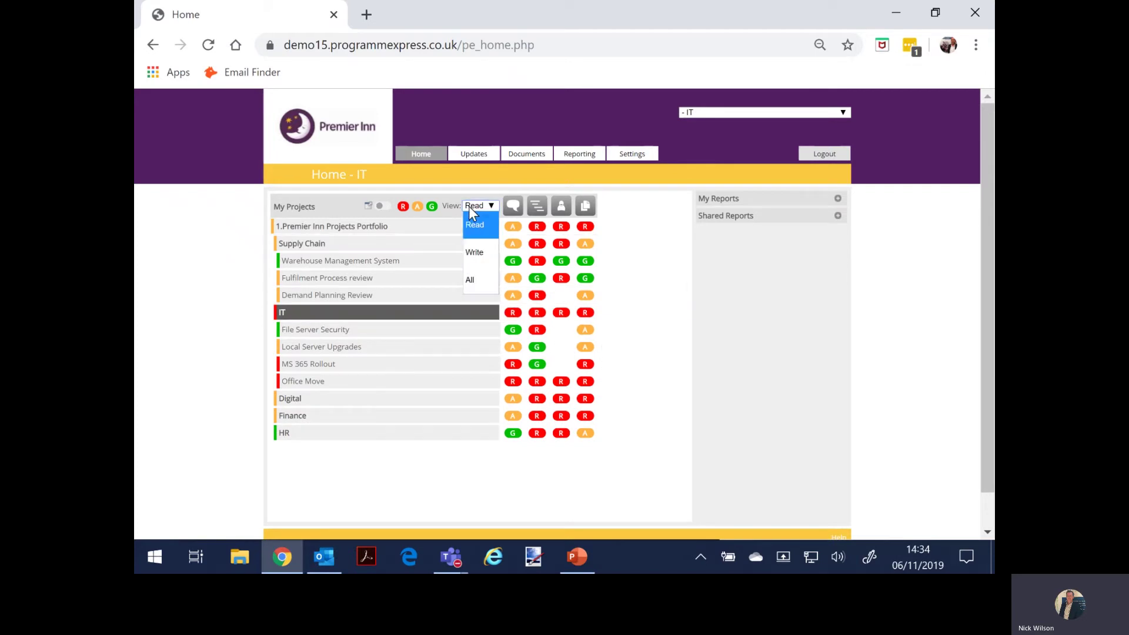
left_click(474, 253)
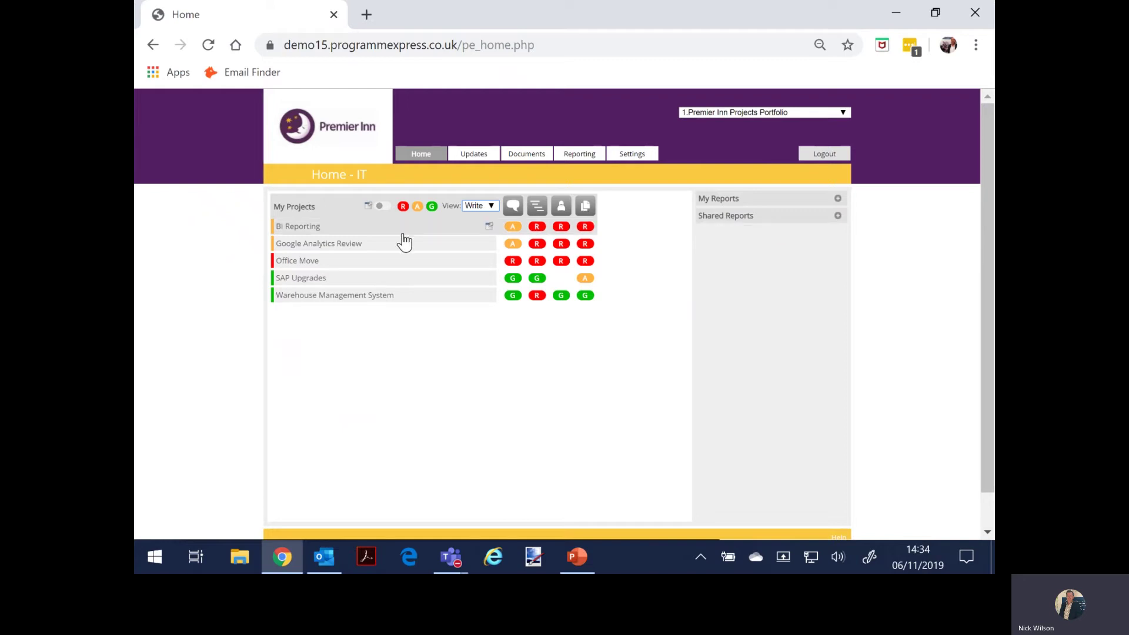
left_click(352, 228)
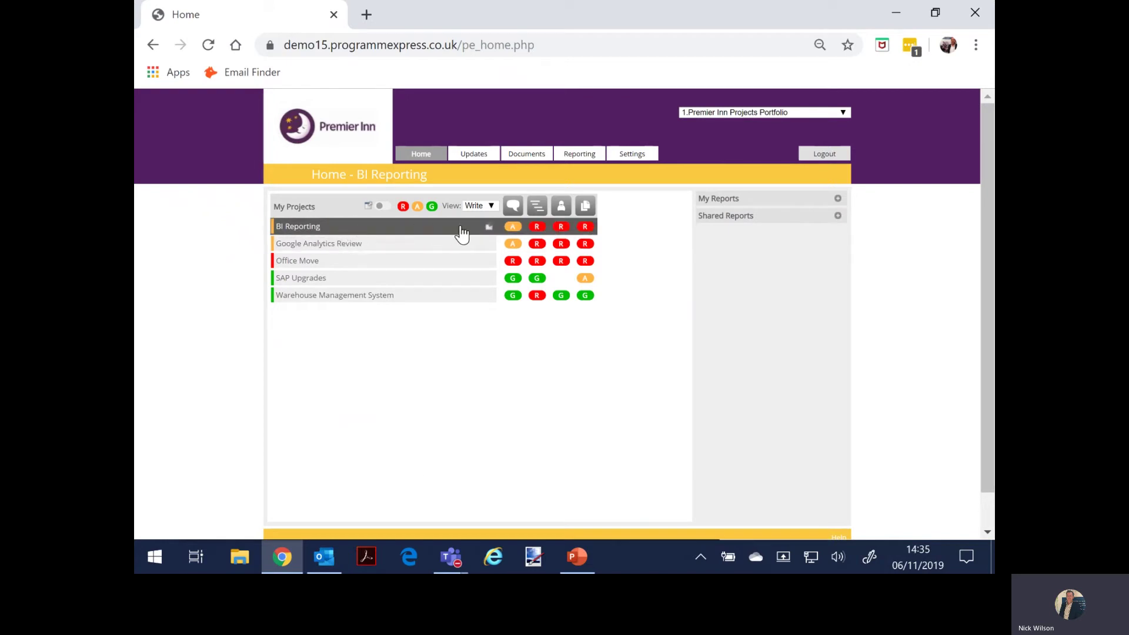
- Open BI Reporting's Amber commentary and start comments under Overall, Achieved Last Period and Focus For Next Period
left_click(514, 227)
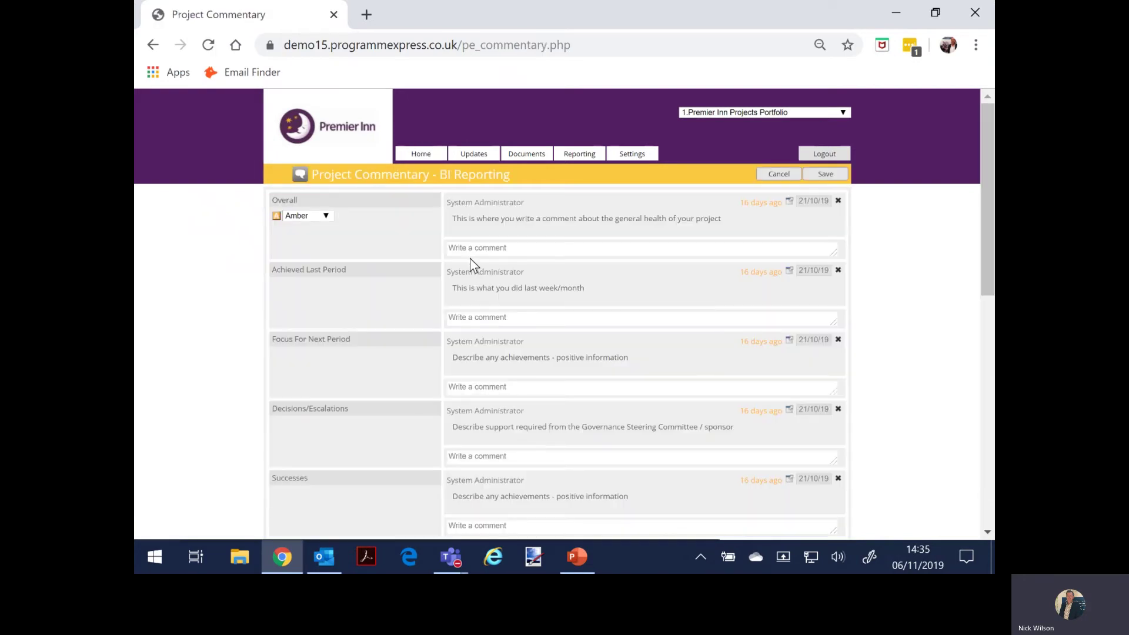
left_click(468, 248)
left_click(467, 323)
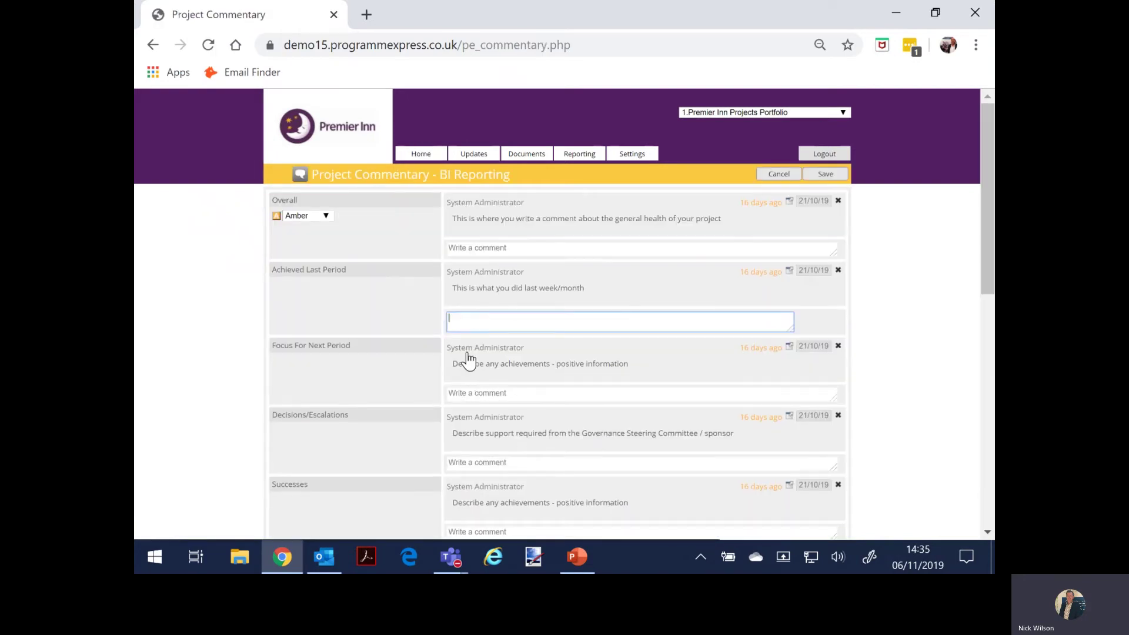
left_click(469, 390)
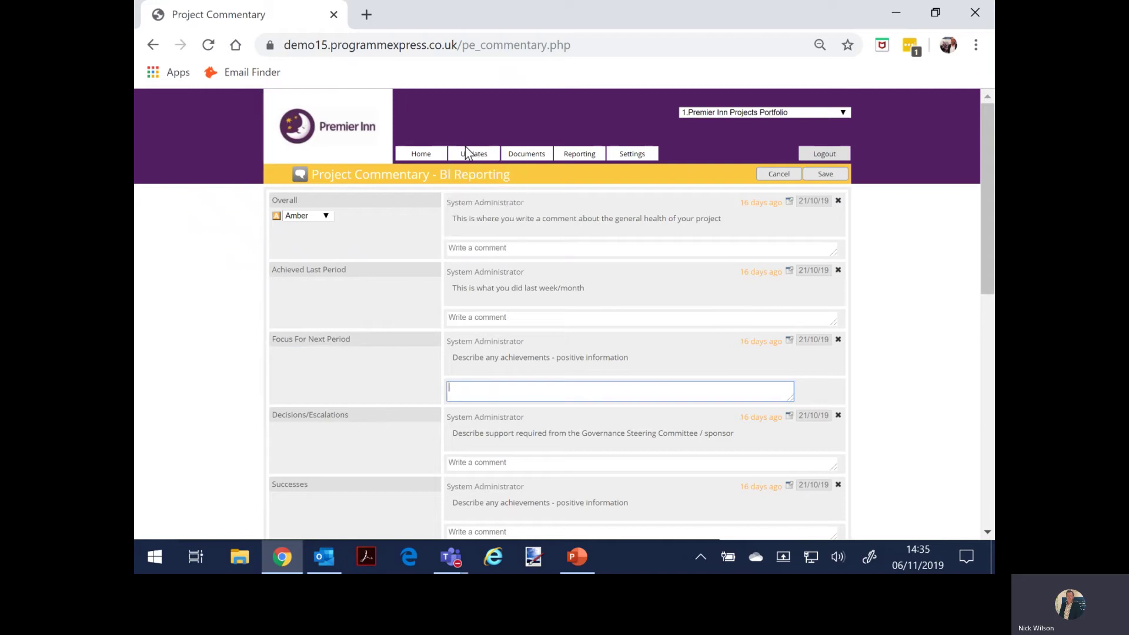
- Open the BI Reporting Plan and toggle the Design milestone's Achieved checkbox on and off
mouse_move(467, 152)
left_click(470, 205)
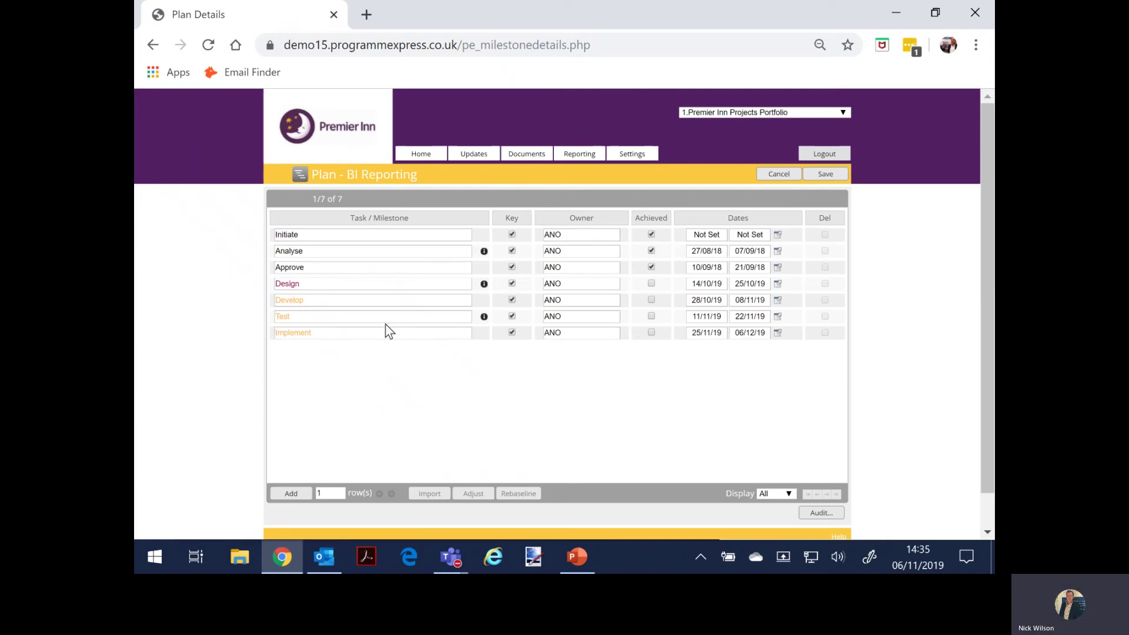
left_click(651, 283)
left_click(651, 284)
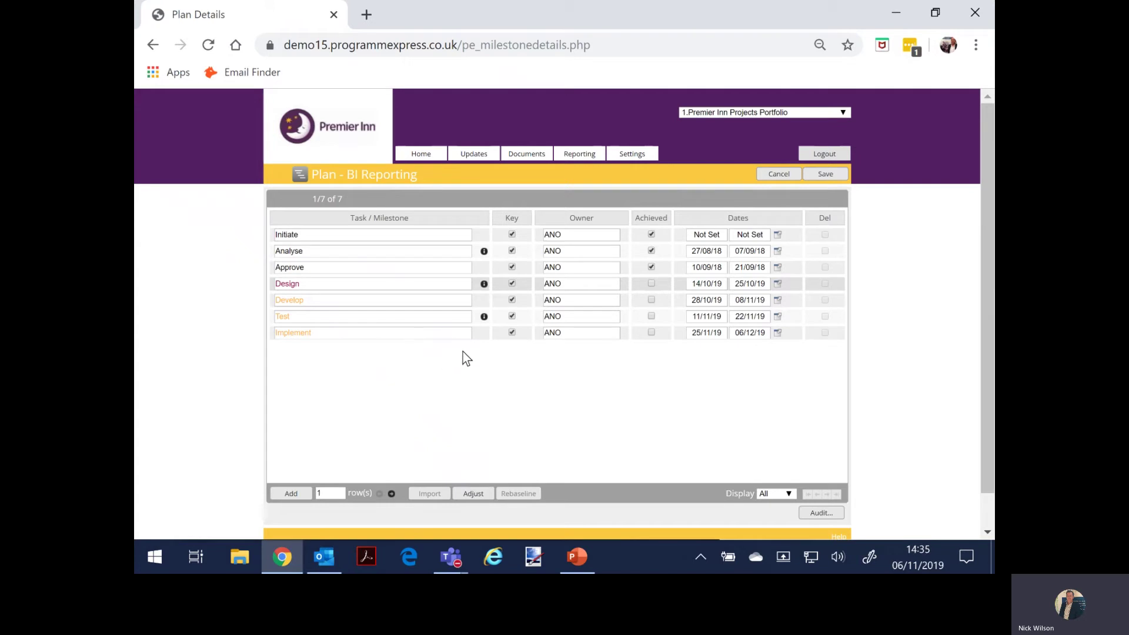
- Go to the Resources page, saving the plan changes when prompted
mouse_move(469, 162)
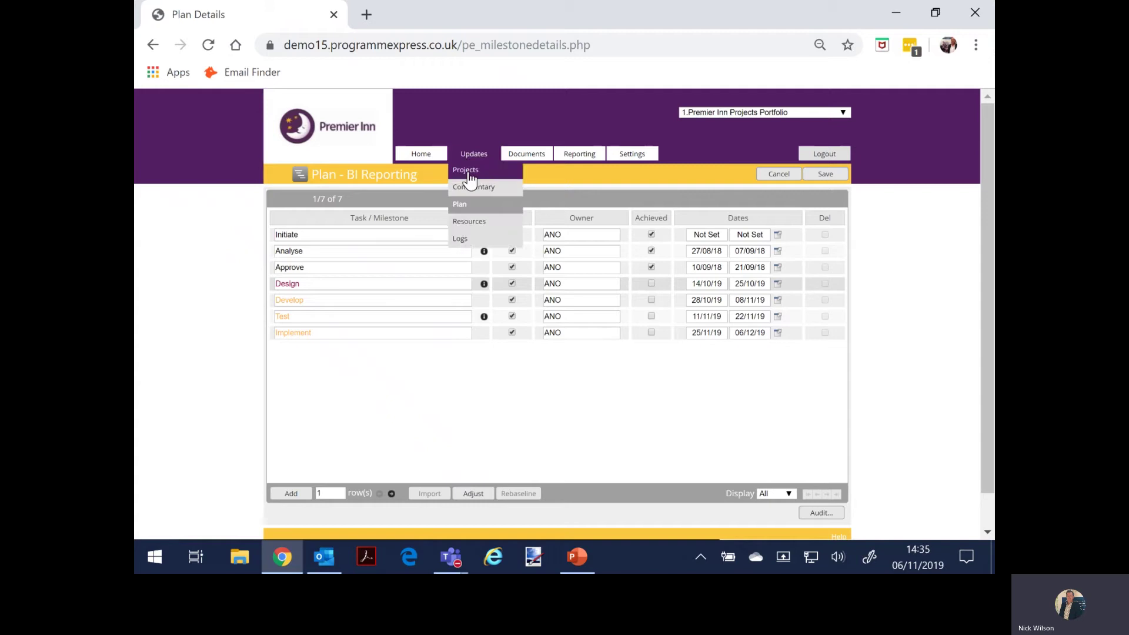
left_click(469, 222)
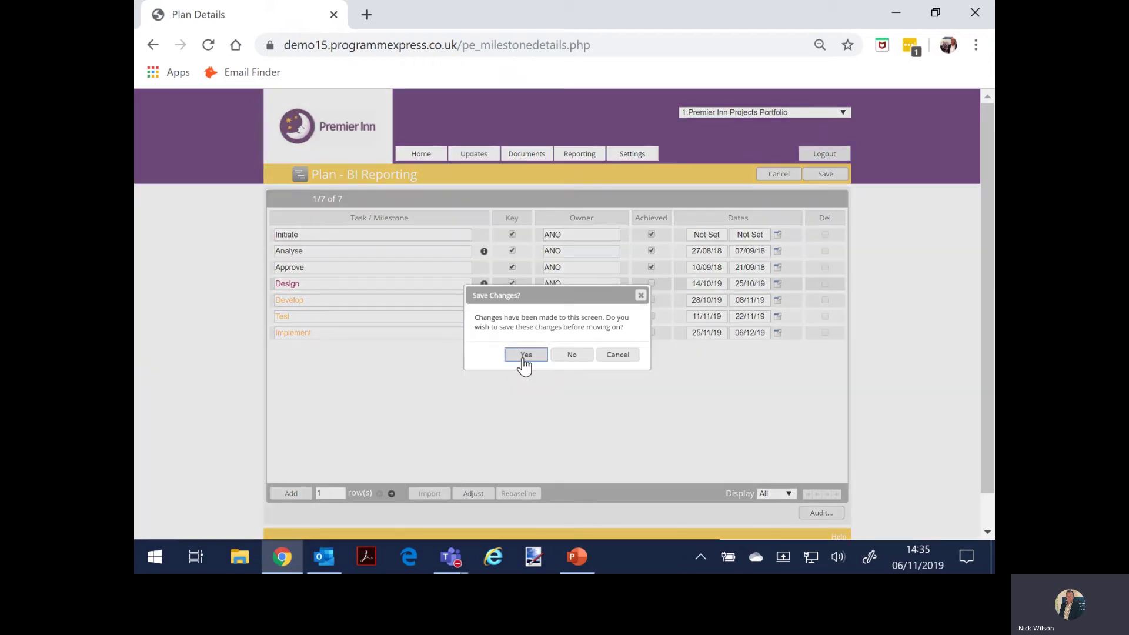
left_click(527, 356)
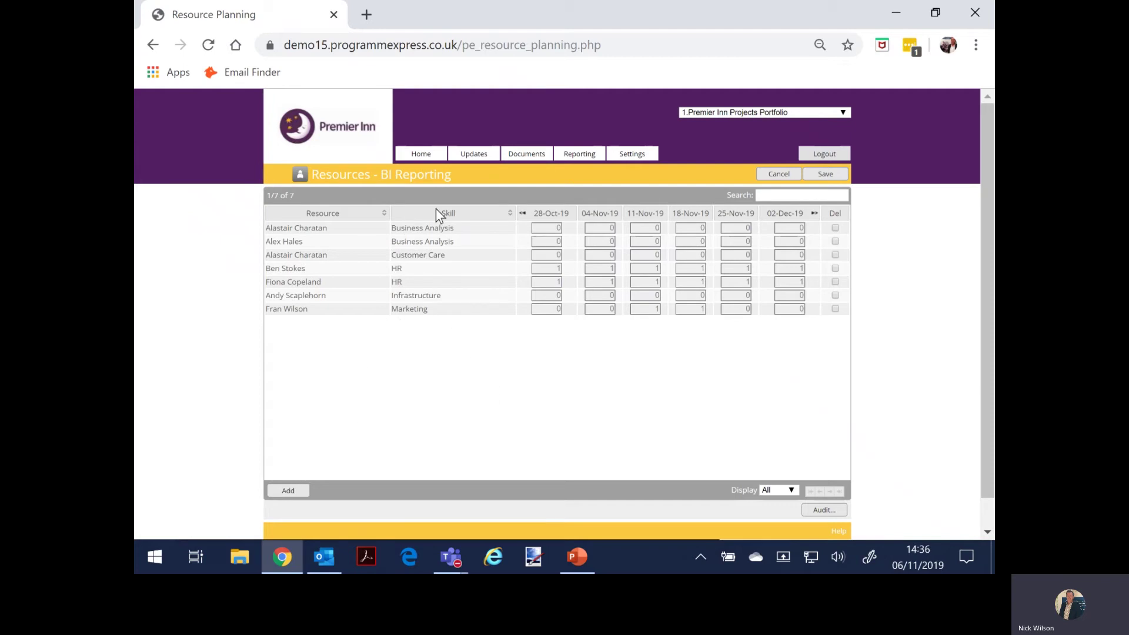
- Open BI Reporting's Logs page, sort the logs by Log Type, and return to Home
left_click(474, 154)
left_click(474, 241)
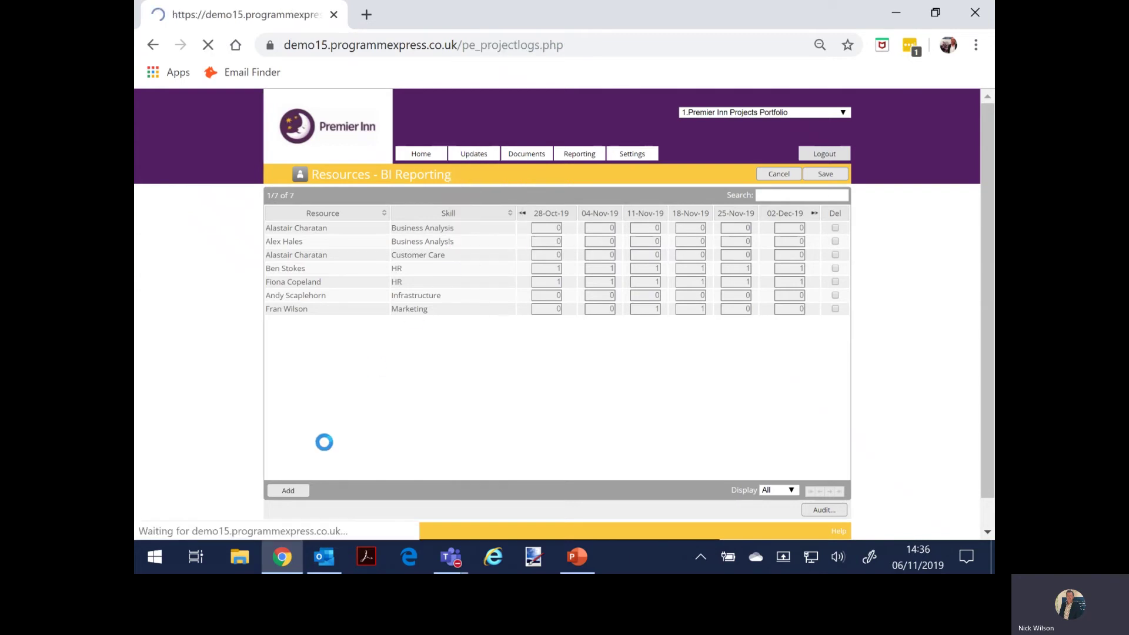
left_click(297, 241)
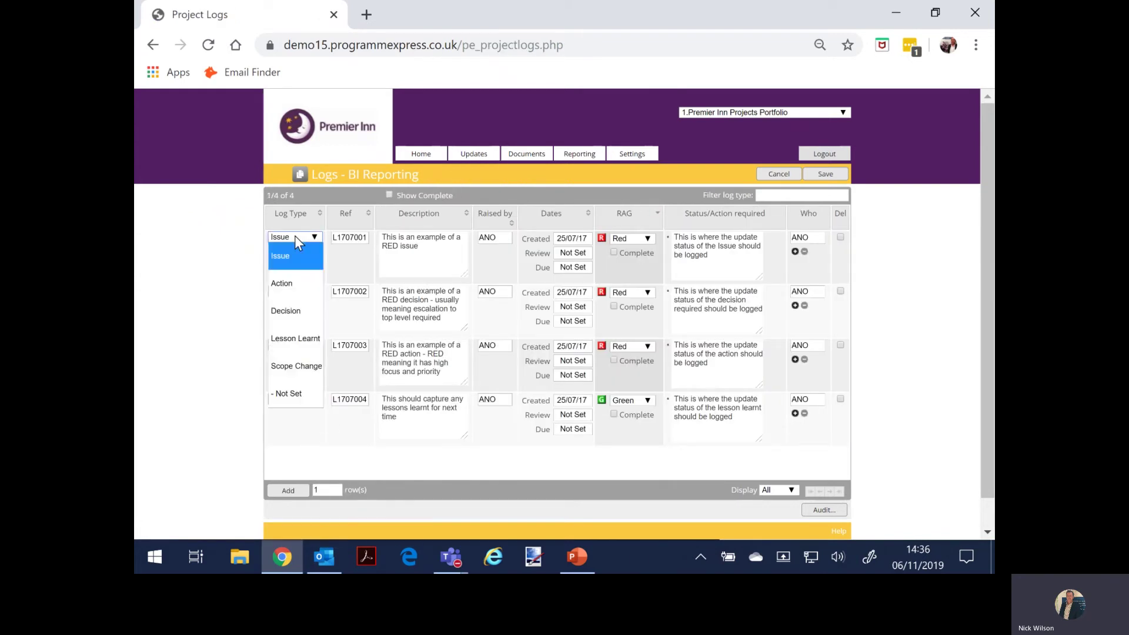
left_click(340, 269)
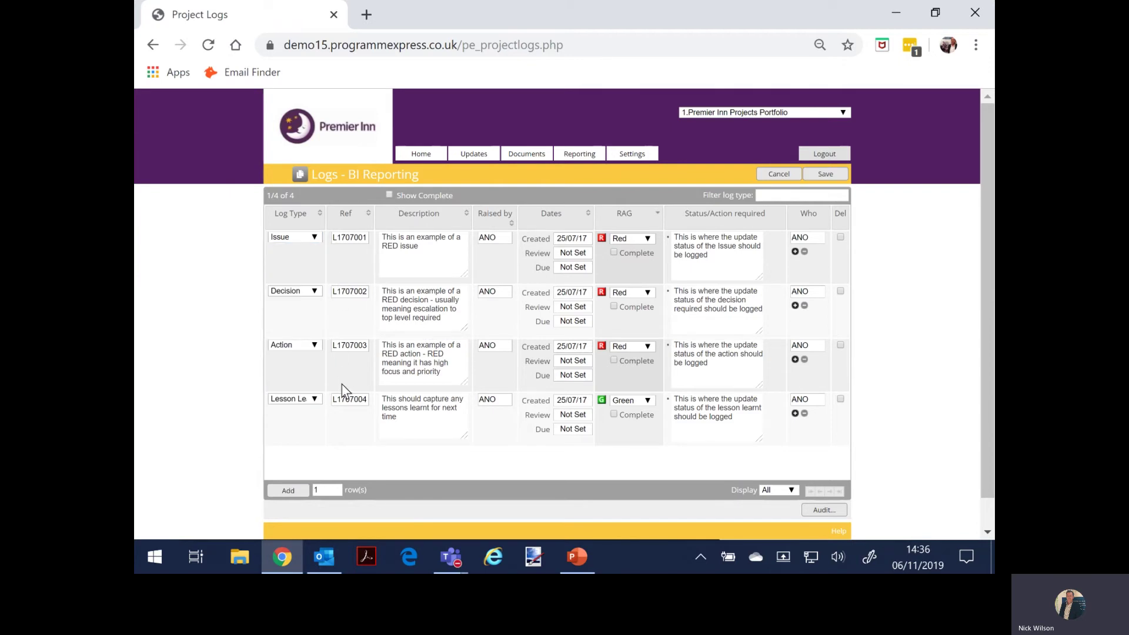
left_click(321, 214)
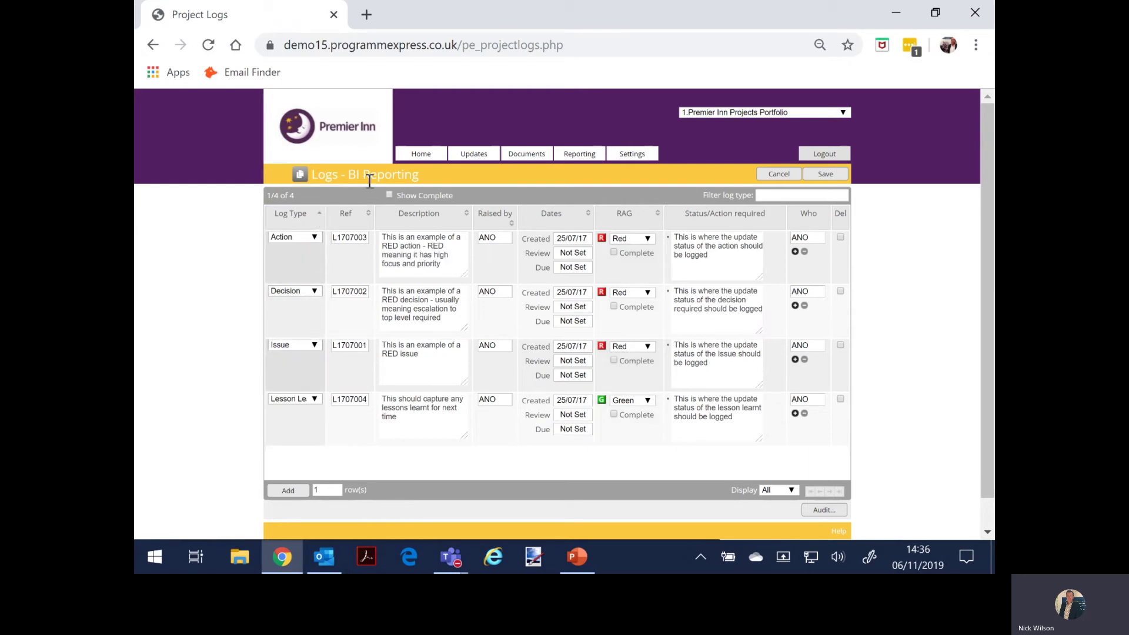
left_click(418, 156)
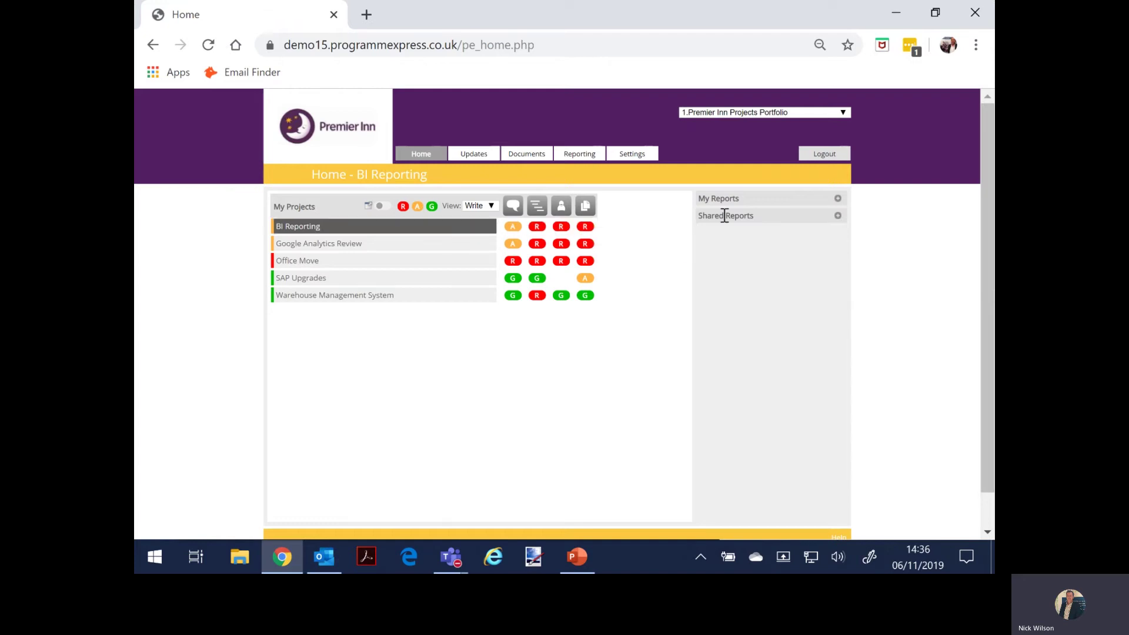
- Generate the BI Reporting '1 Page Summary PPT' from My Reports, zoom it out, then return Home
left_click(838, 200)
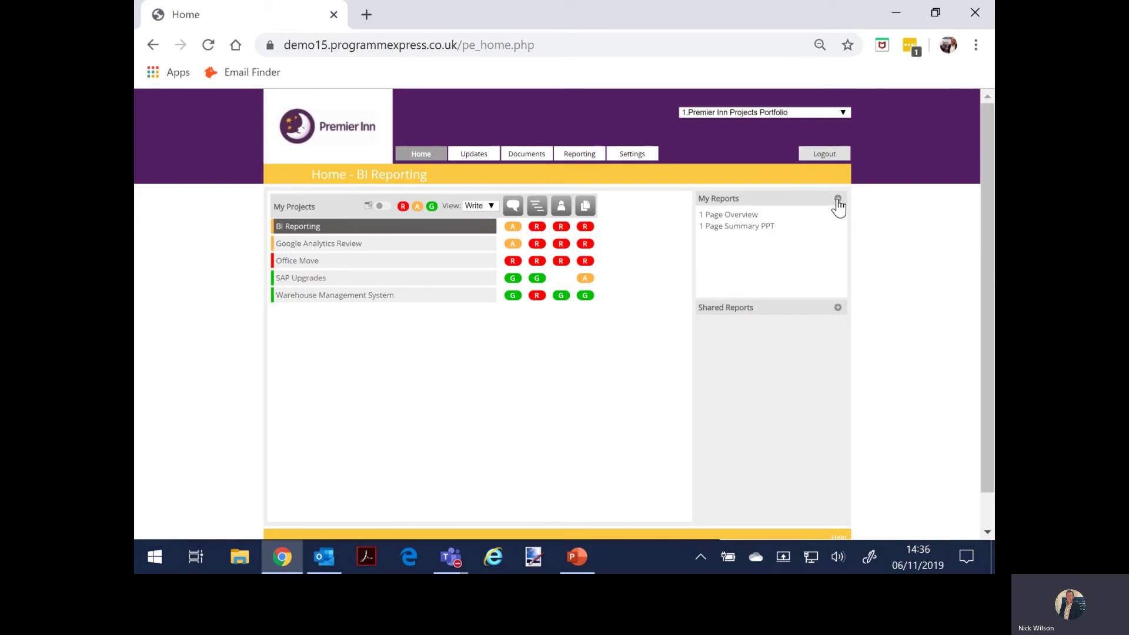
left_click(764, 232)
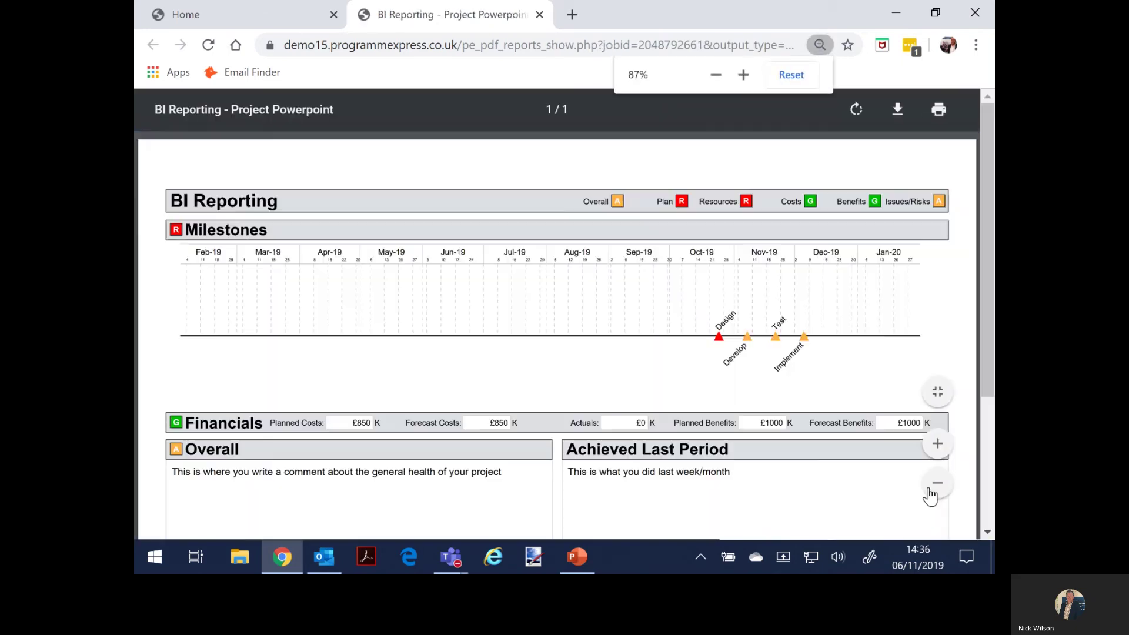
left_click(937, 486)
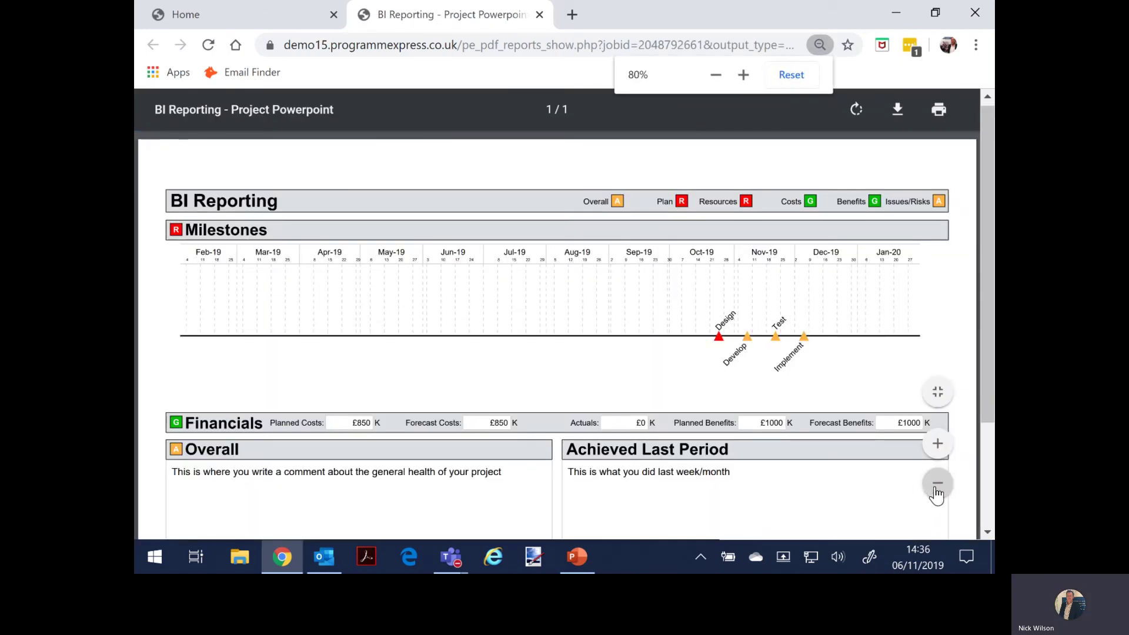
left_click(937, 485)
left_click(936, 486)
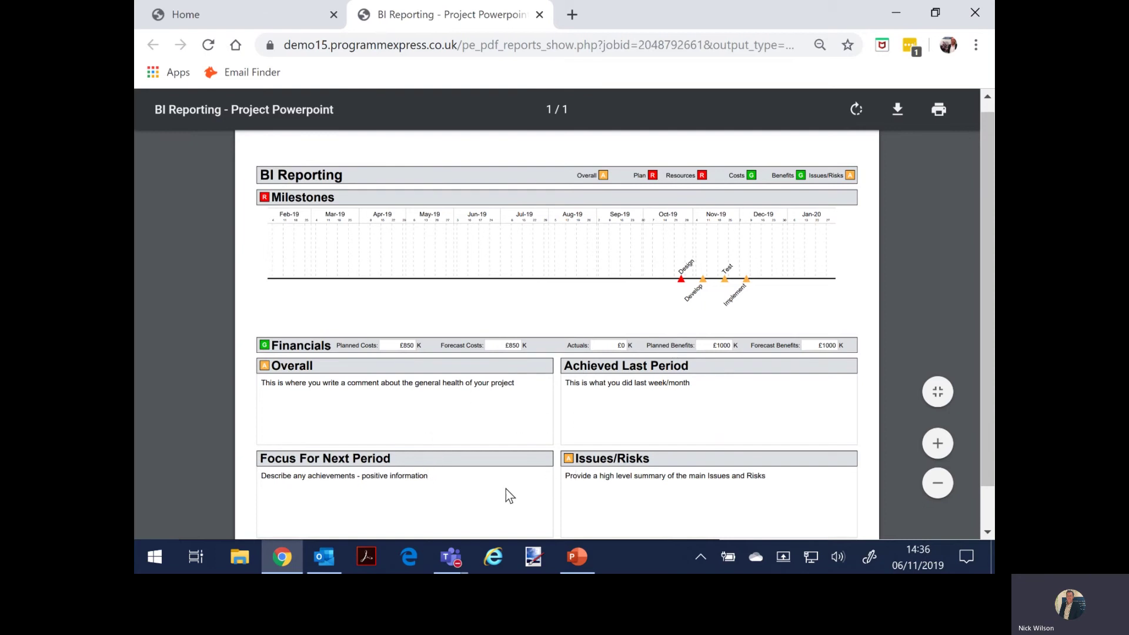
left_click(231, 19)
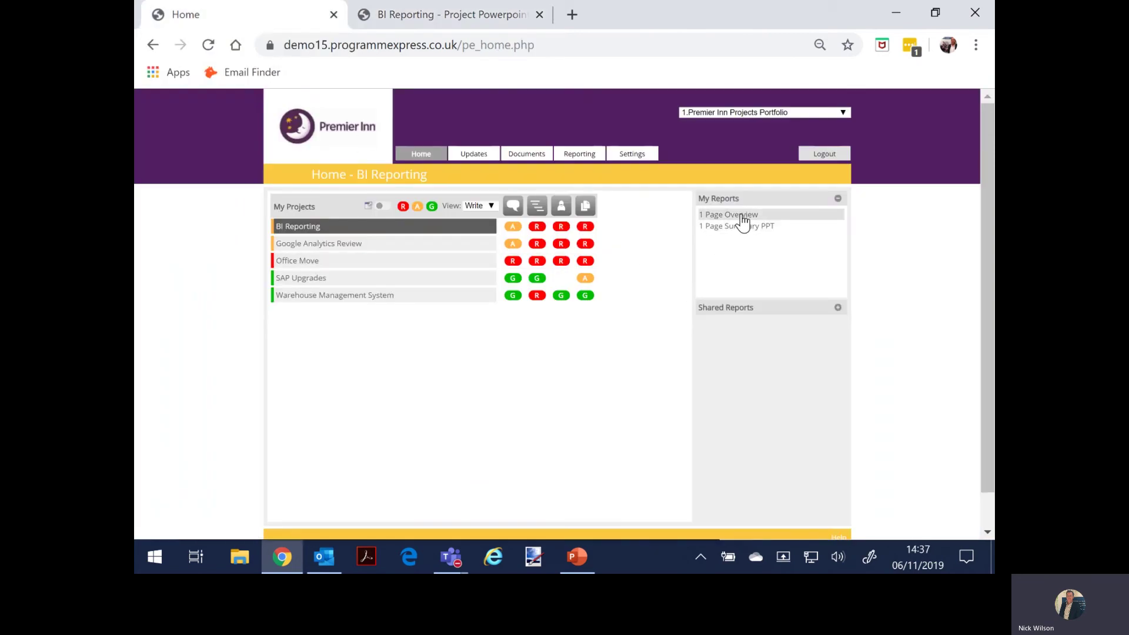
- Generate the BI Reporting '1 Page Overview' report and zoom it out to fit the page
left_click(742, 222)
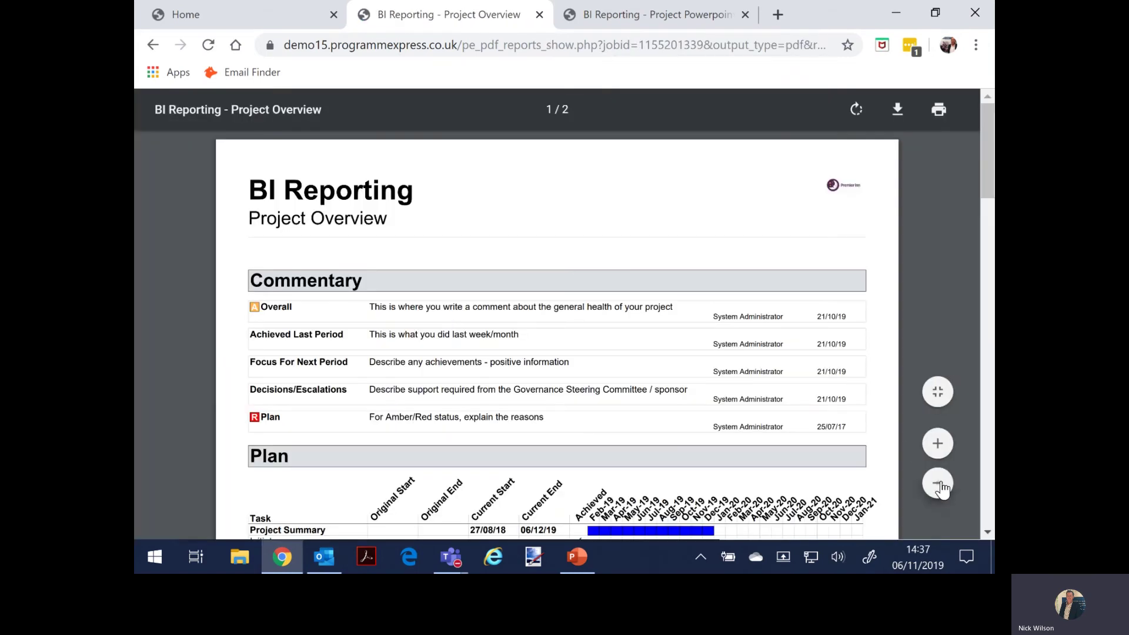
left_click(938, 484)
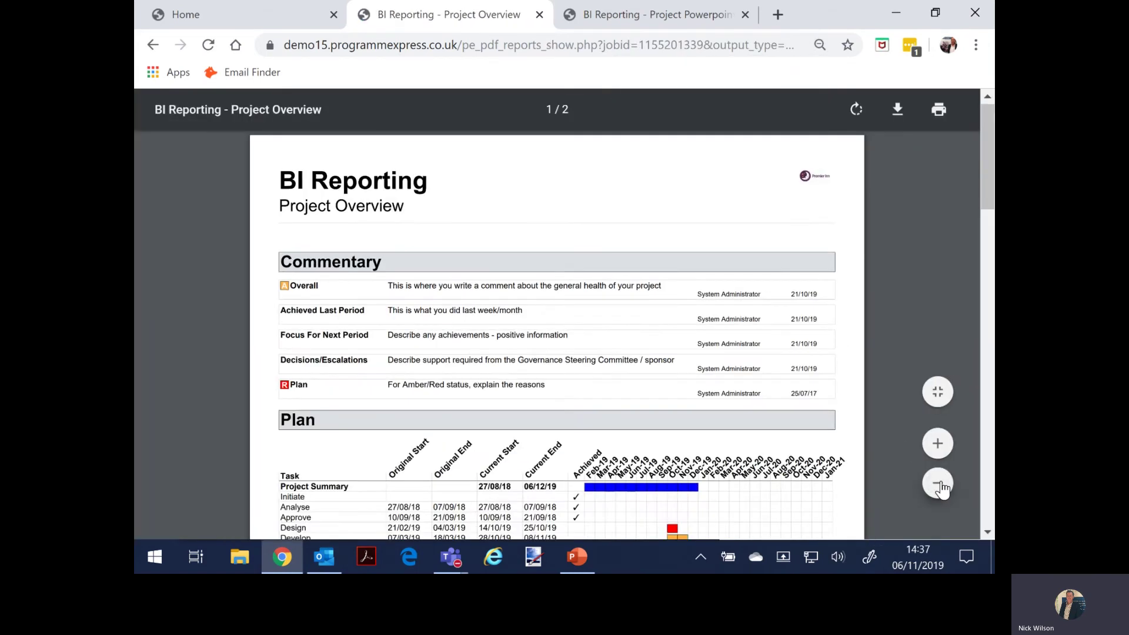
left_click(939, 483)
- Scroll through both overview pages, then return to the Home dashboard
scroll(472, 322, "down", 4)
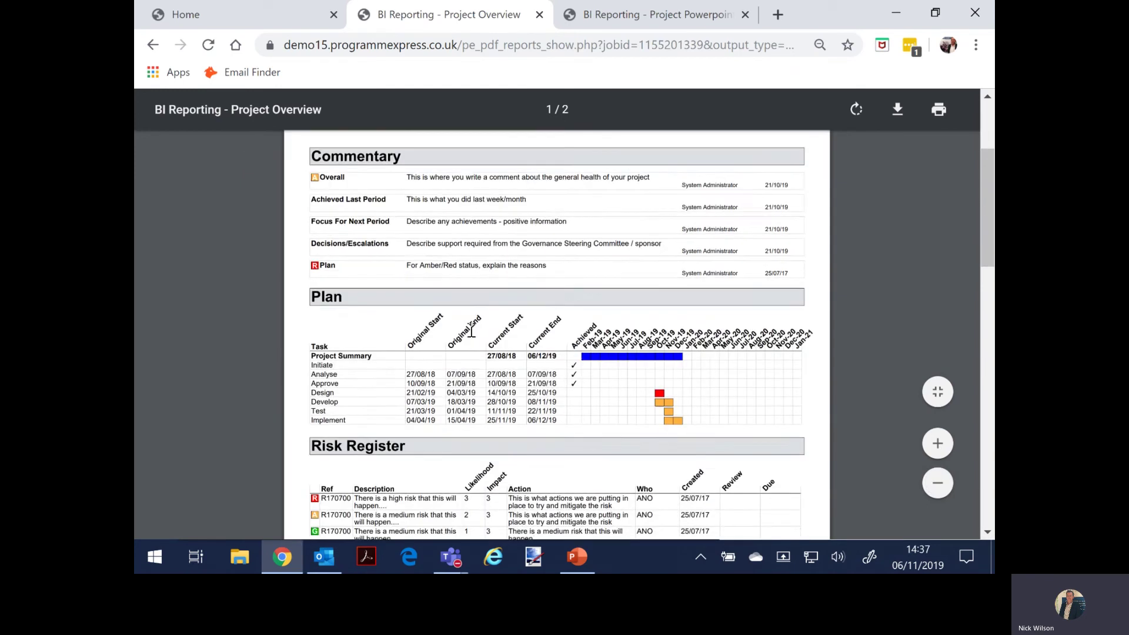
scroll(470, 339, "down", 2)
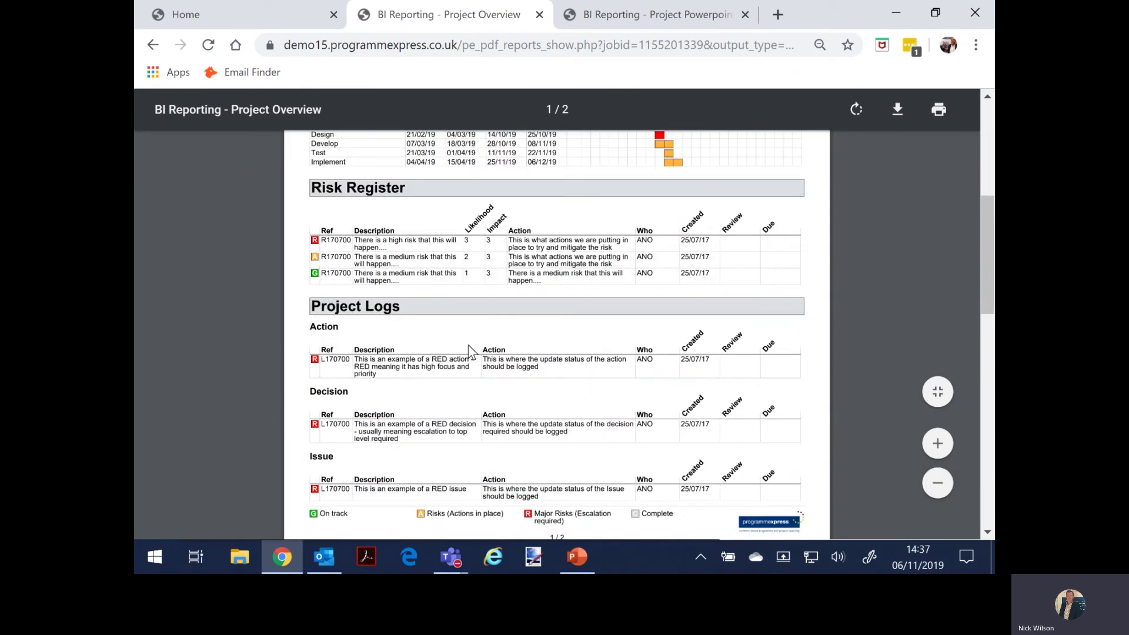
scroll(471, 353, "down", 5)
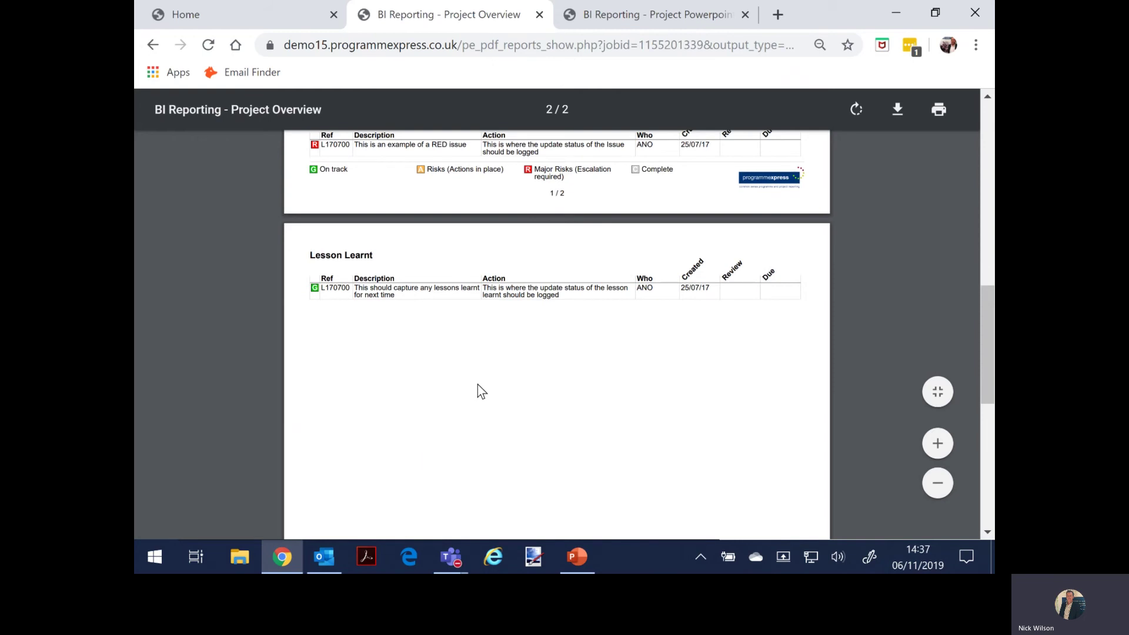
scroll(478, 386, "up", 6)
scroll(475, 383, "up", 4)
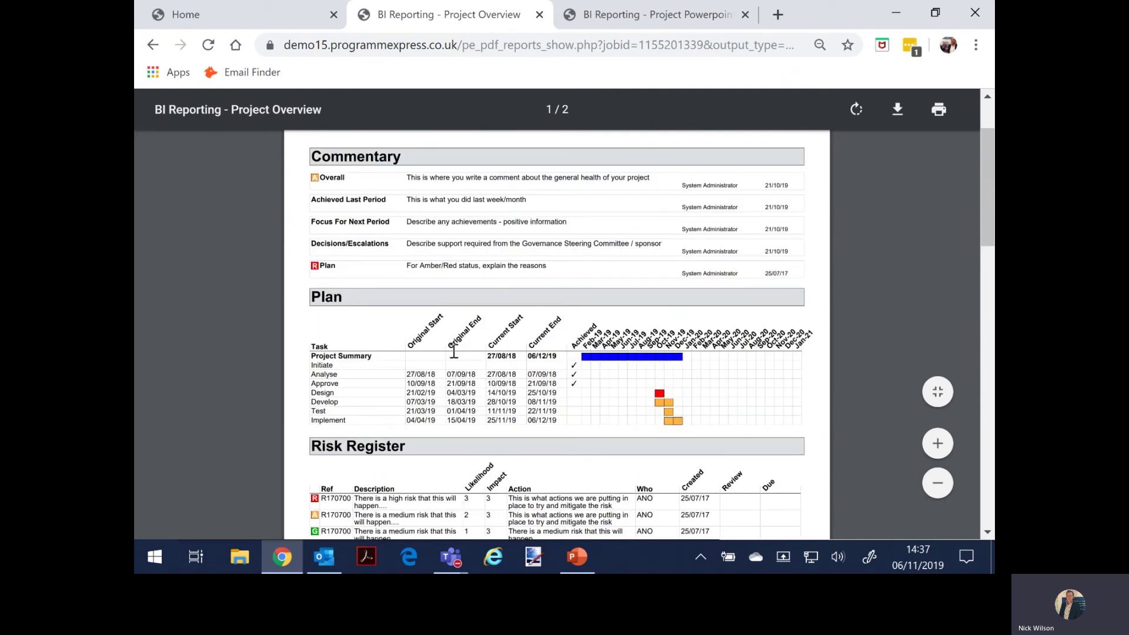
scroll(453, 353, "down", 3)
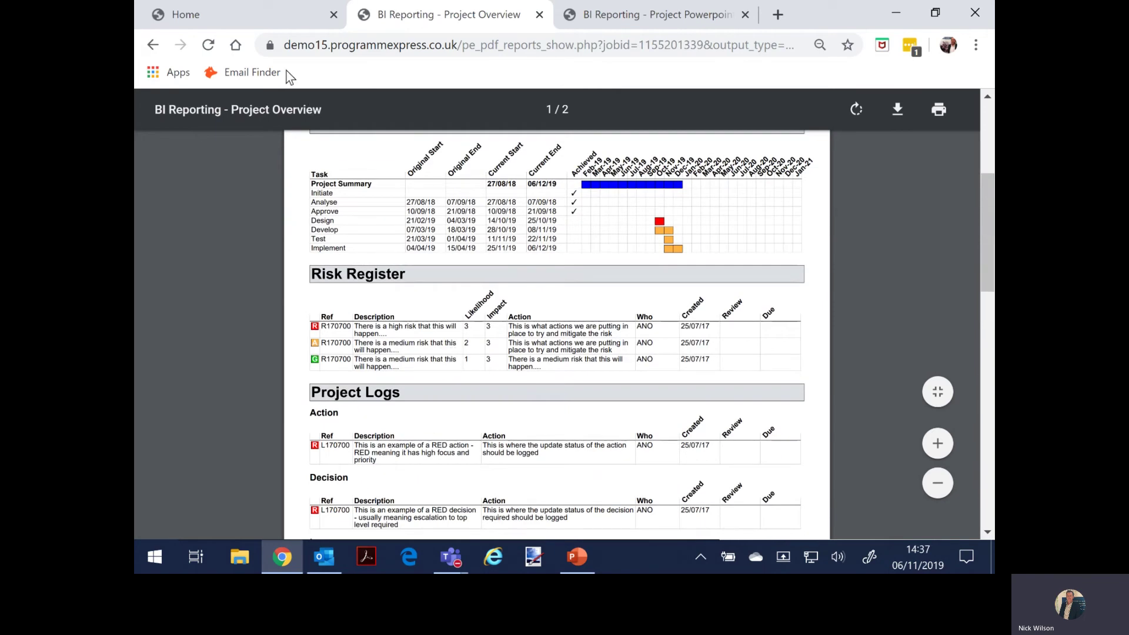
left_click(257, 20)
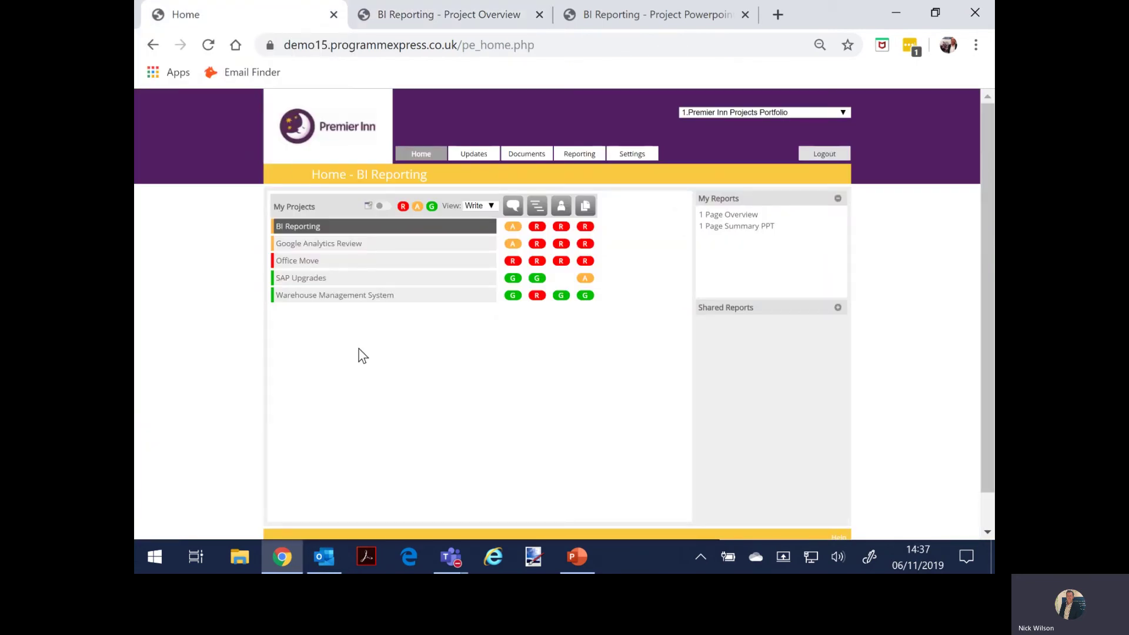
- Trim the web address to the site root to reach the login page
left_click(468, 44)
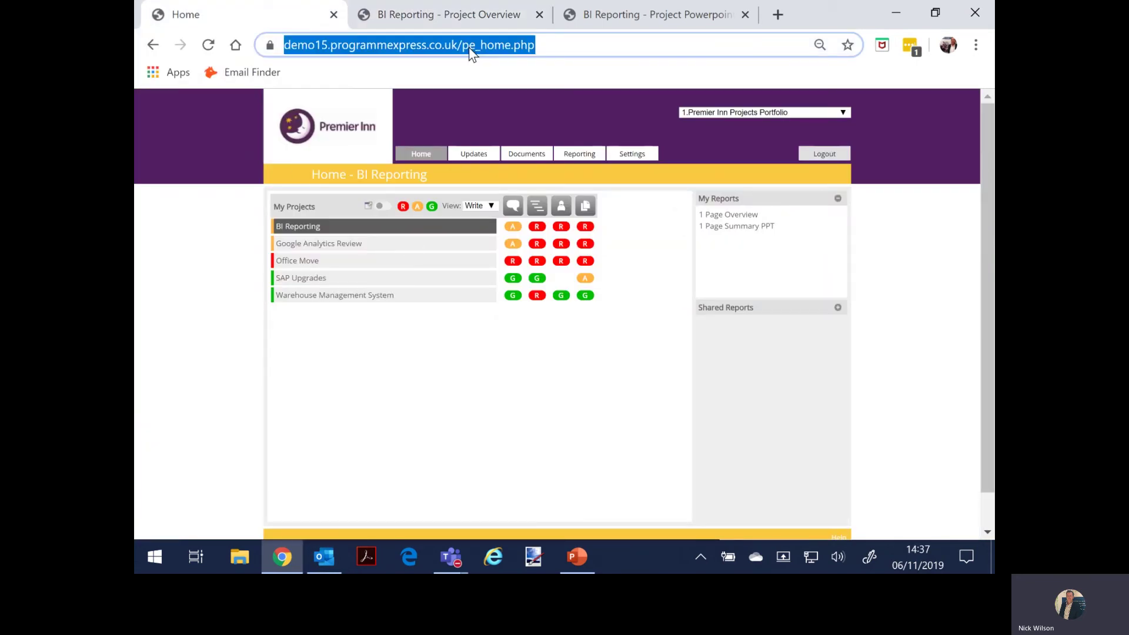
left_click_drag(574, 46, 497, 55)
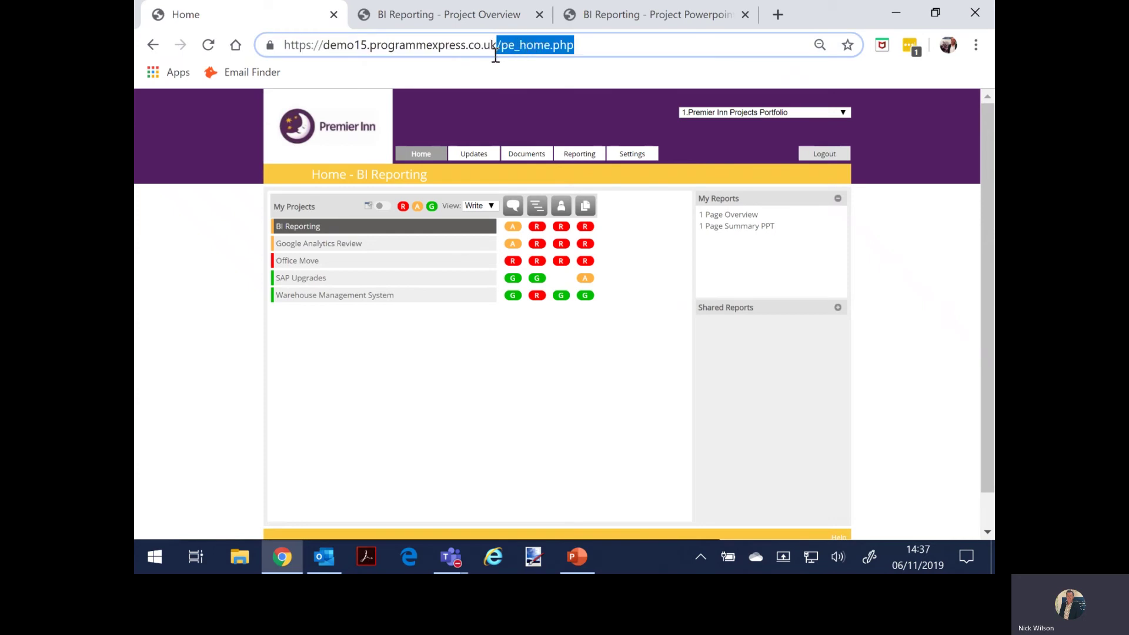
key("BackSpace")
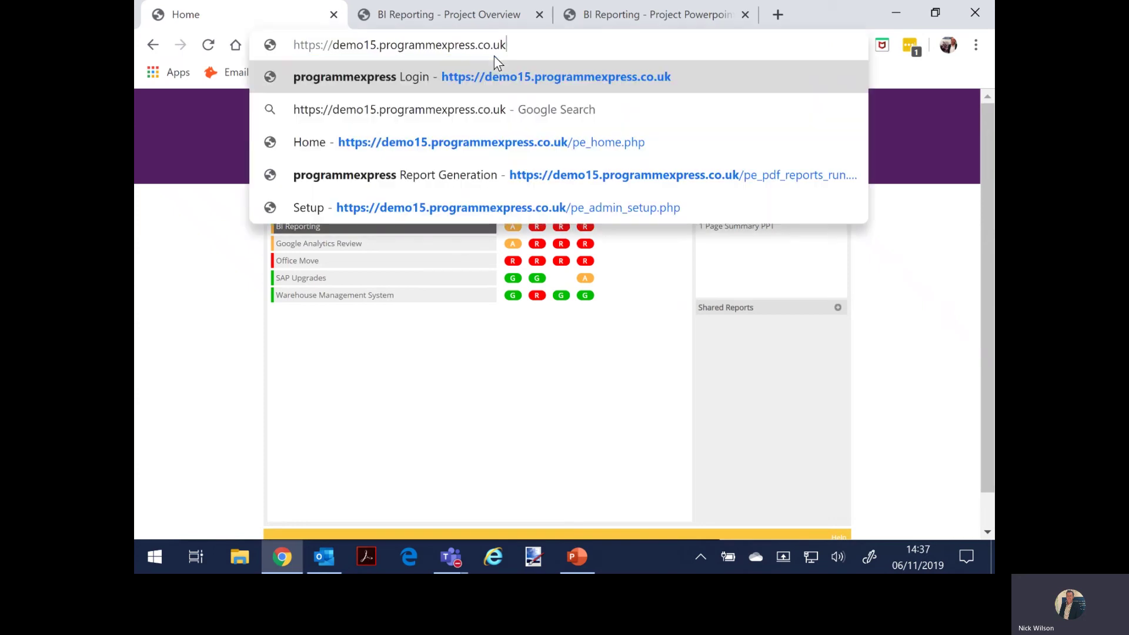
key("Return")
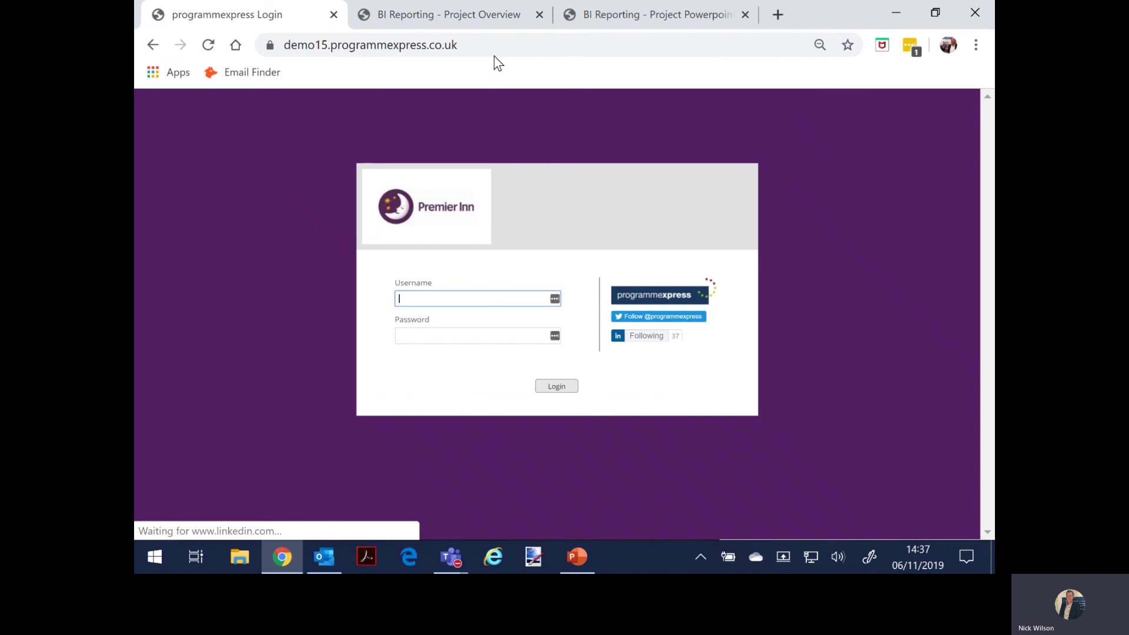
- Log in with the administrator username and password
type("pe")
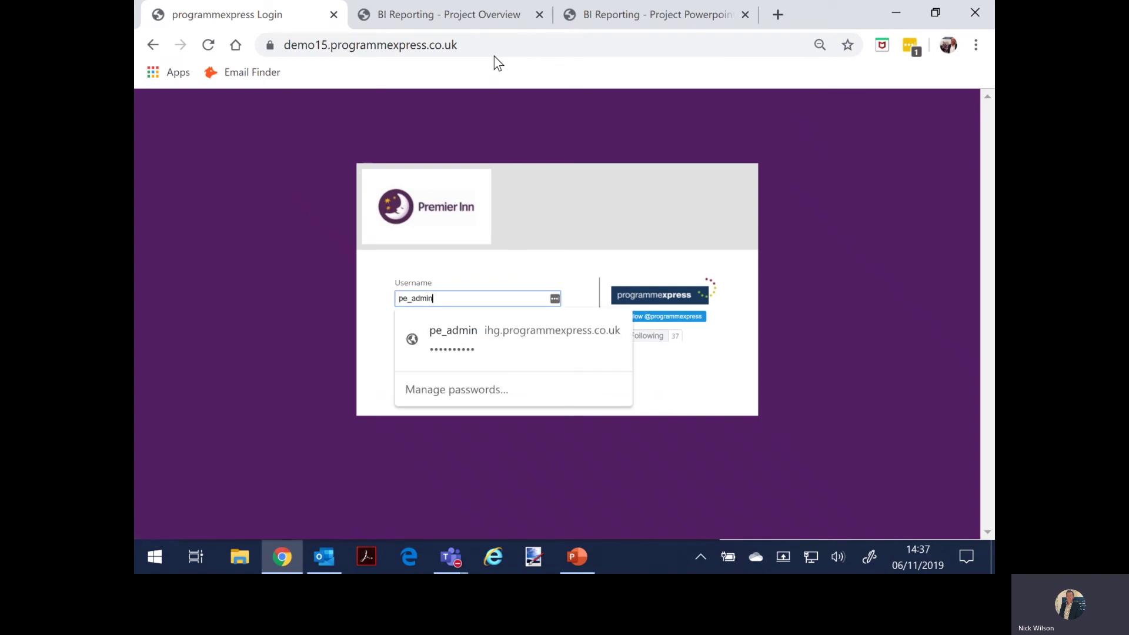
type("_admin")
key("Tab")
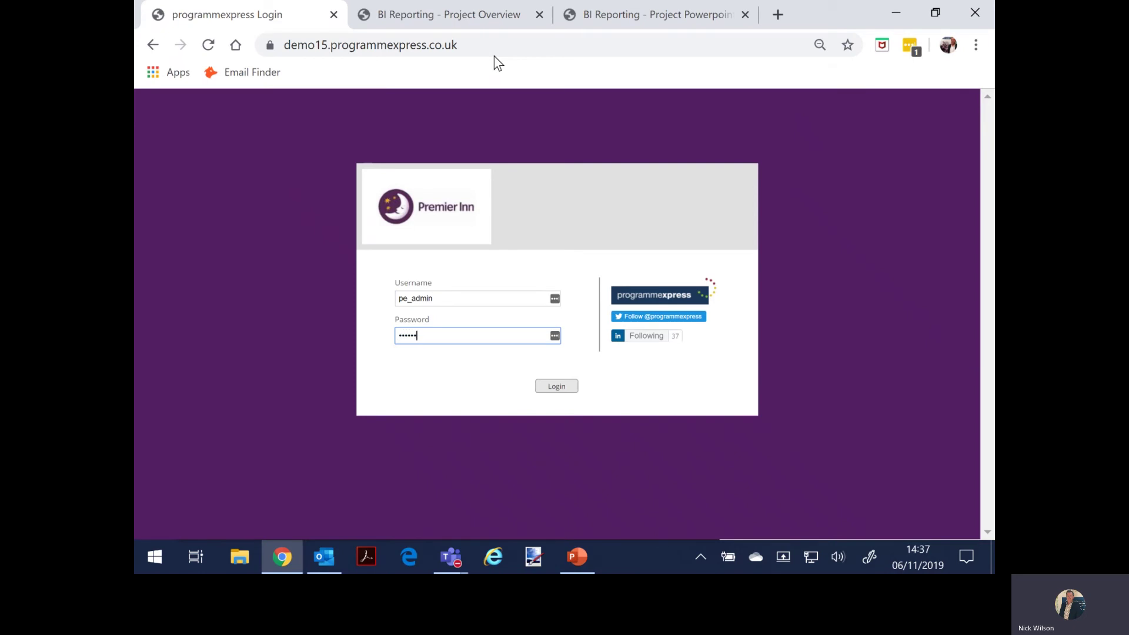
key("Return")
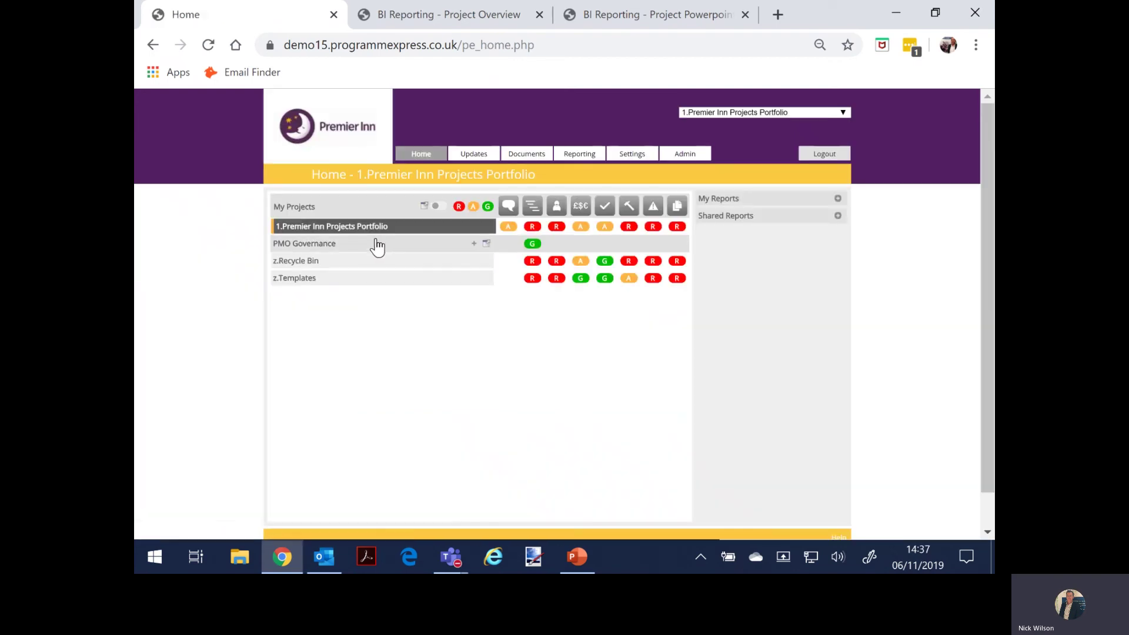
- Open the Supply Chain sub-portfolio and run the shared '2.Reporting Pack - 1 Page Summary PPT' report
left_click(345, 235)
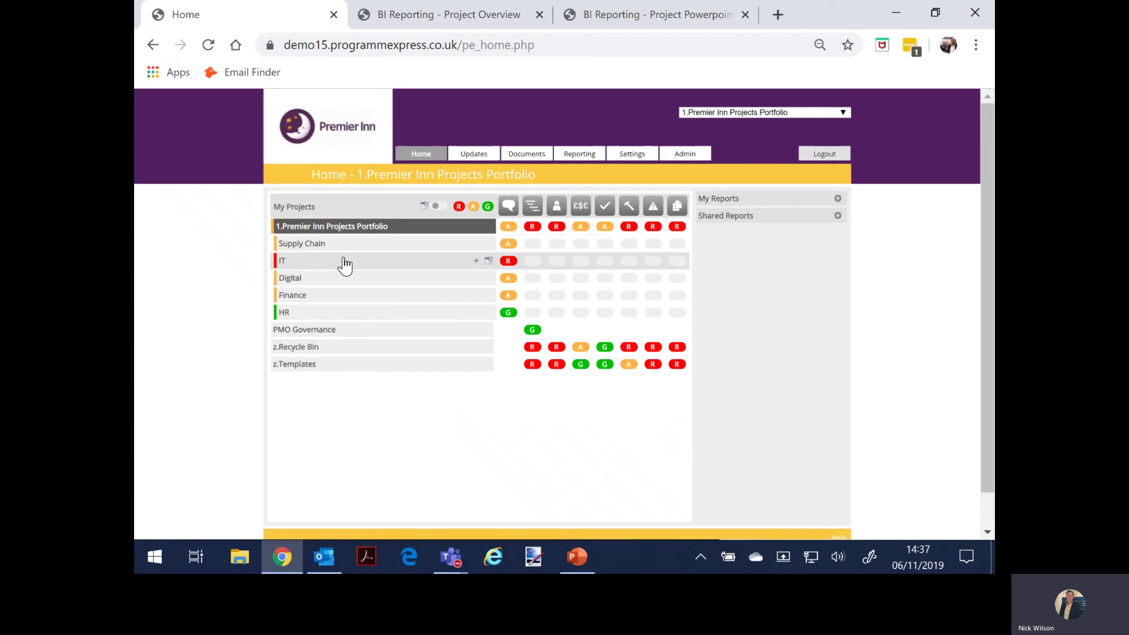
left_click(343, 247)
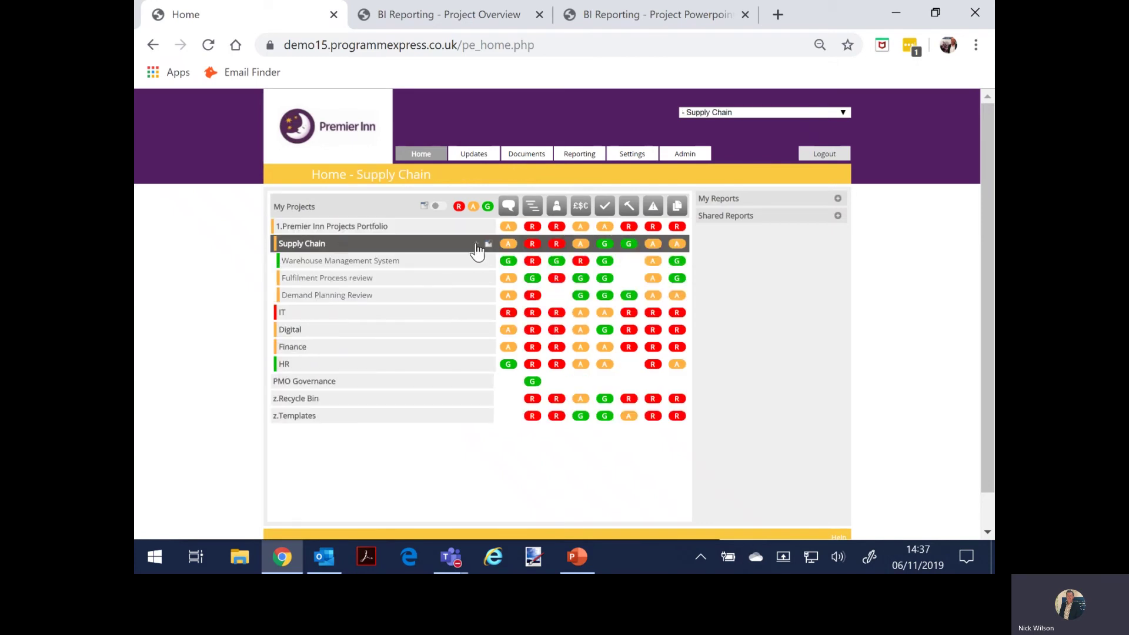
left_click(838, 217)
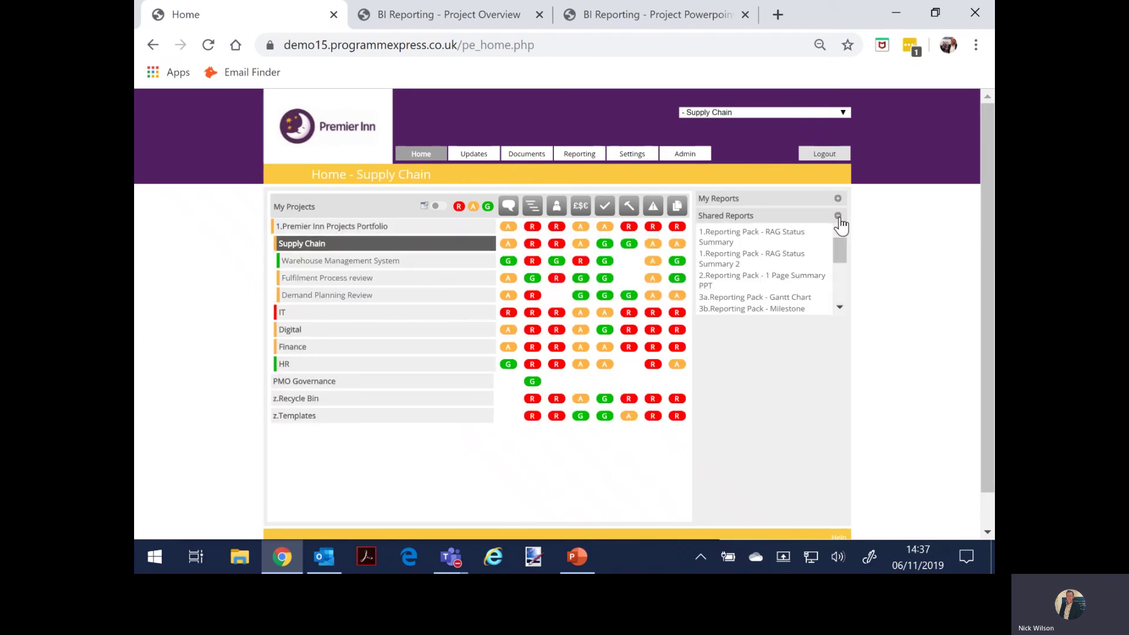
left_click(770, 287)
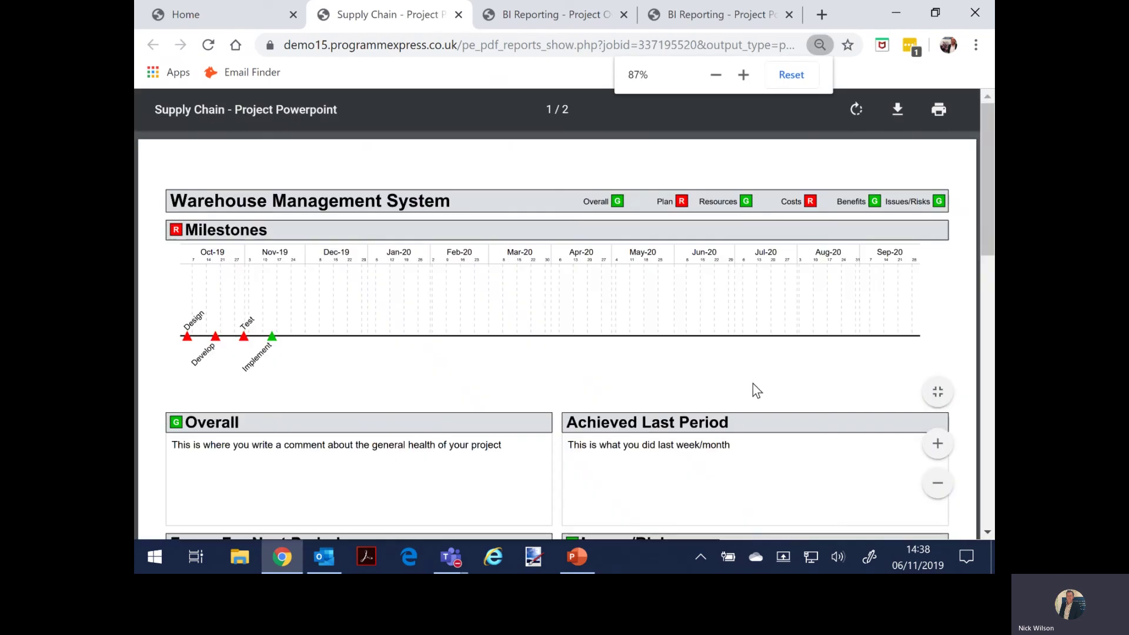
- Zoom out and scroll through the two-page Supply Chain report, then return Home
left_click(937, 483)
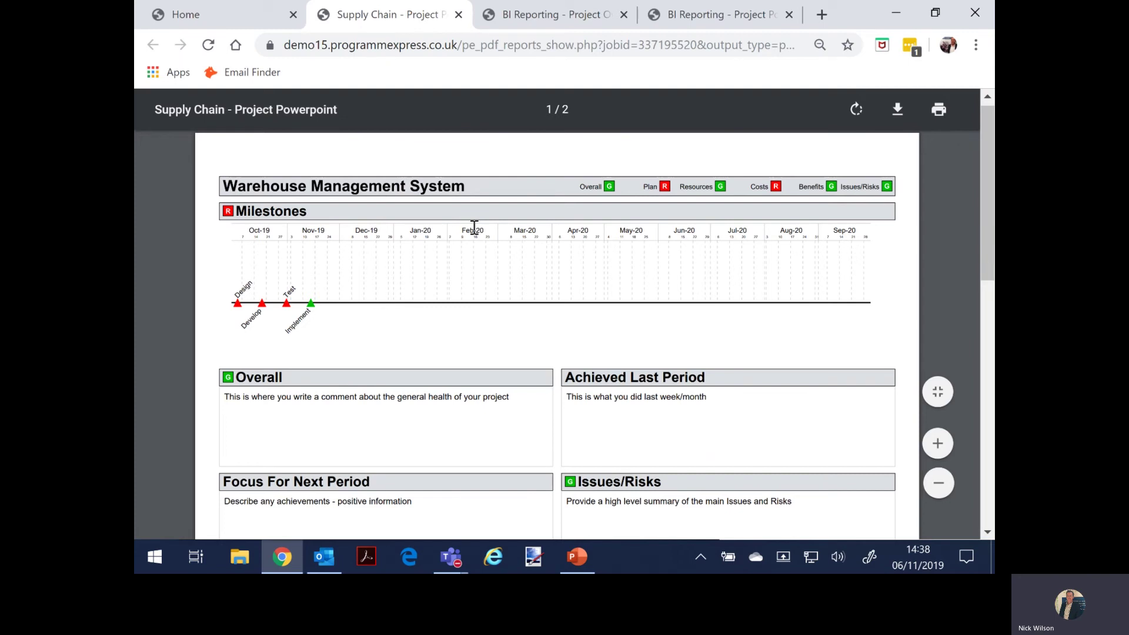
scroll(474, 227, "down", 5)
scroll(474, 228, "down", 4)
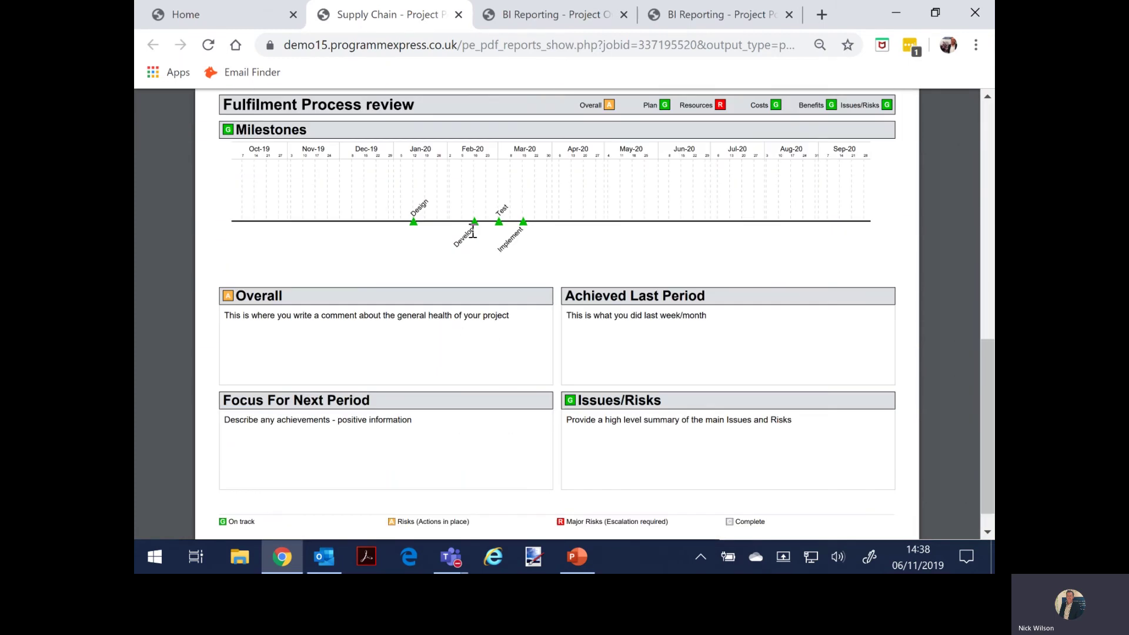
left_click(245, 14)
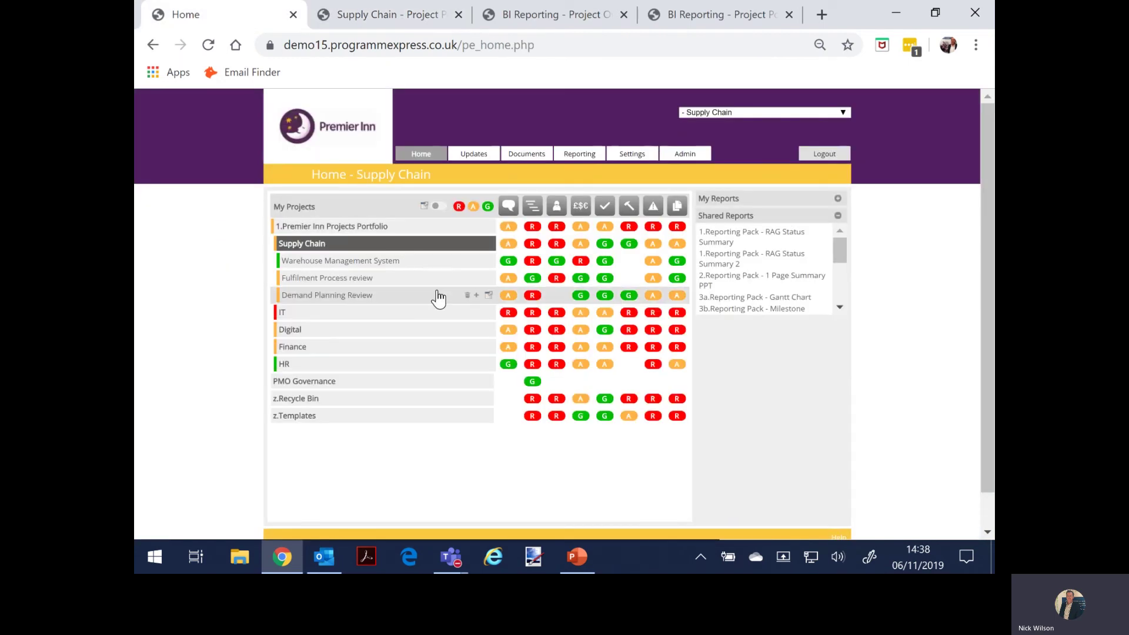
- Generate the 1 Page Summary PPT for the whole 1.Premier Inn Projects Portfolio and zoom out
left_click(390, 227)
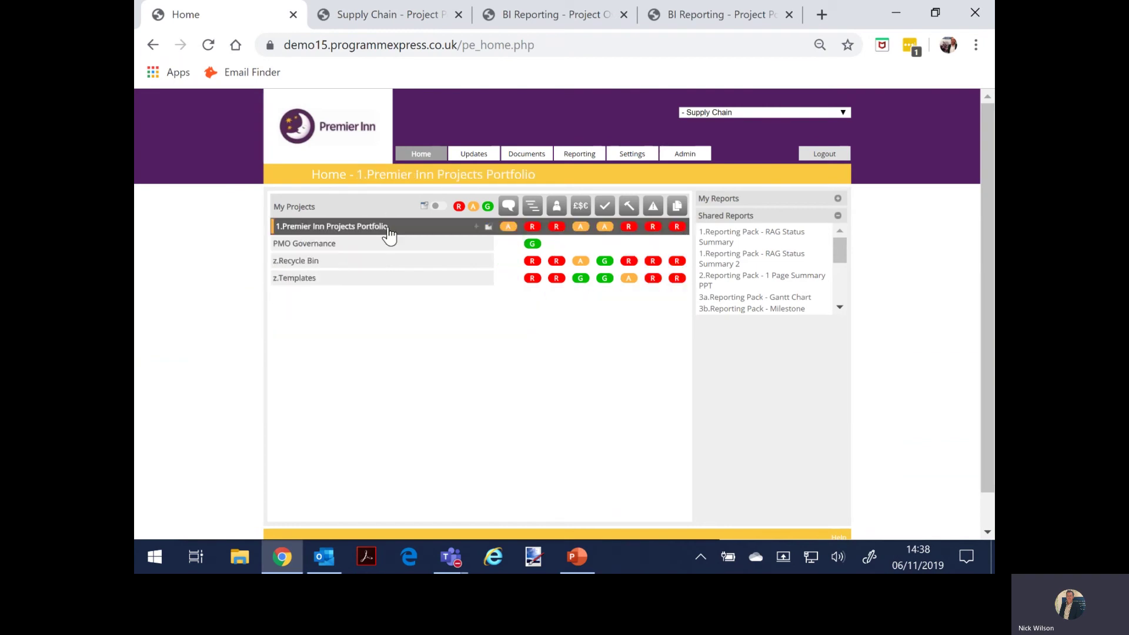
left_click(733, 284)
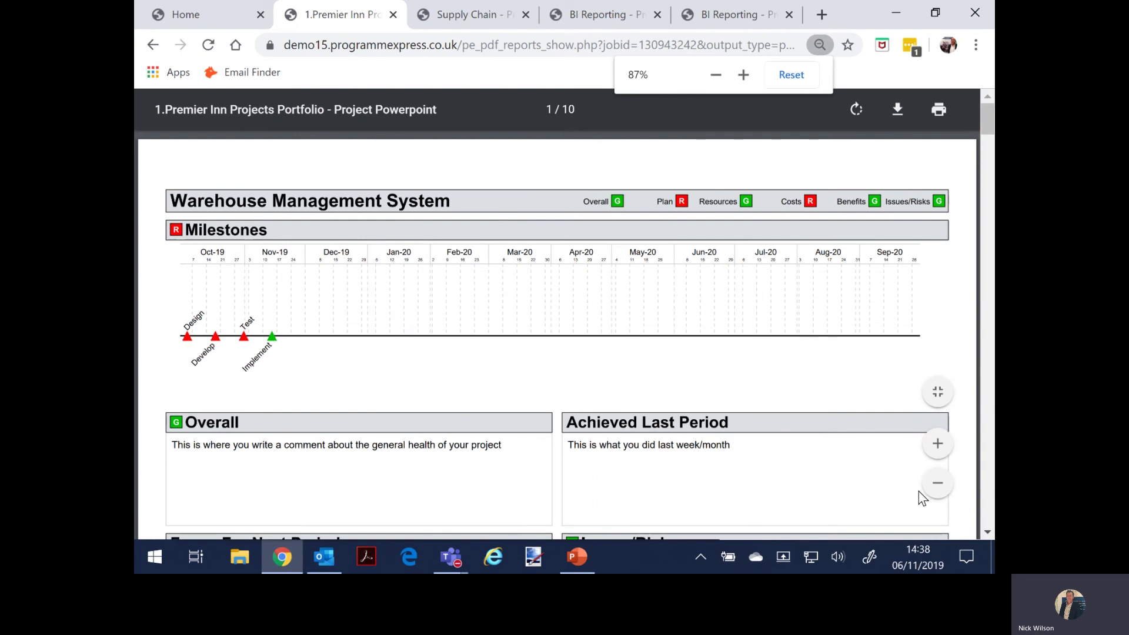
left_click(938, 483)
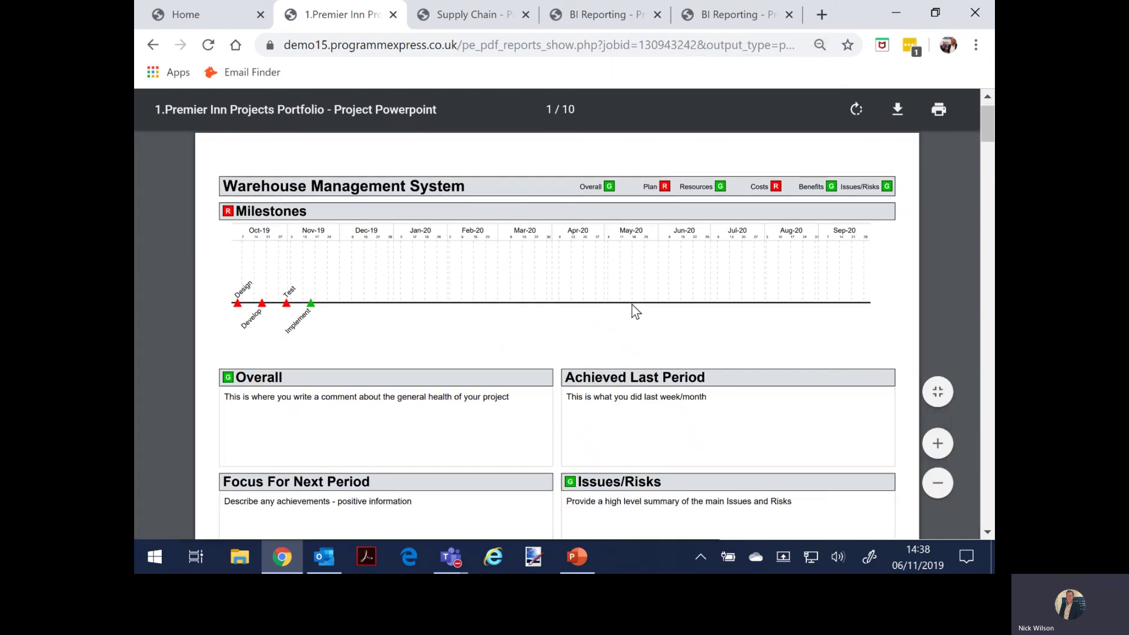
- Scroll through the ten-page portfolio report, then return to the Home dashboard
scroll(635, 310, "down", 5)
scroll(626, 318, "down", 15)
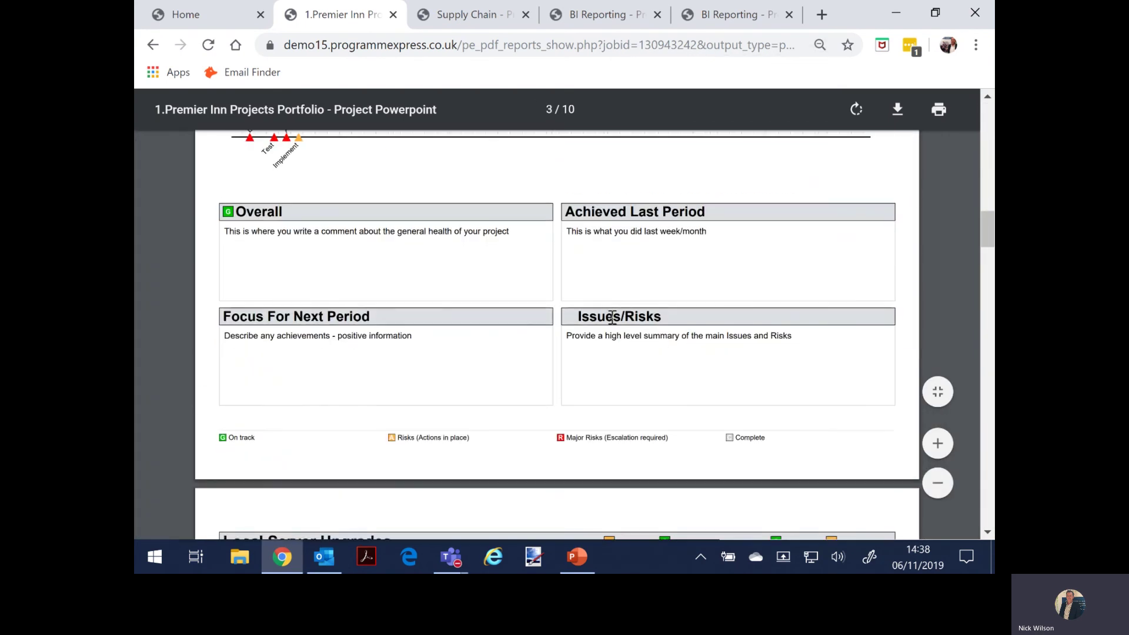
left_click(227, 13)
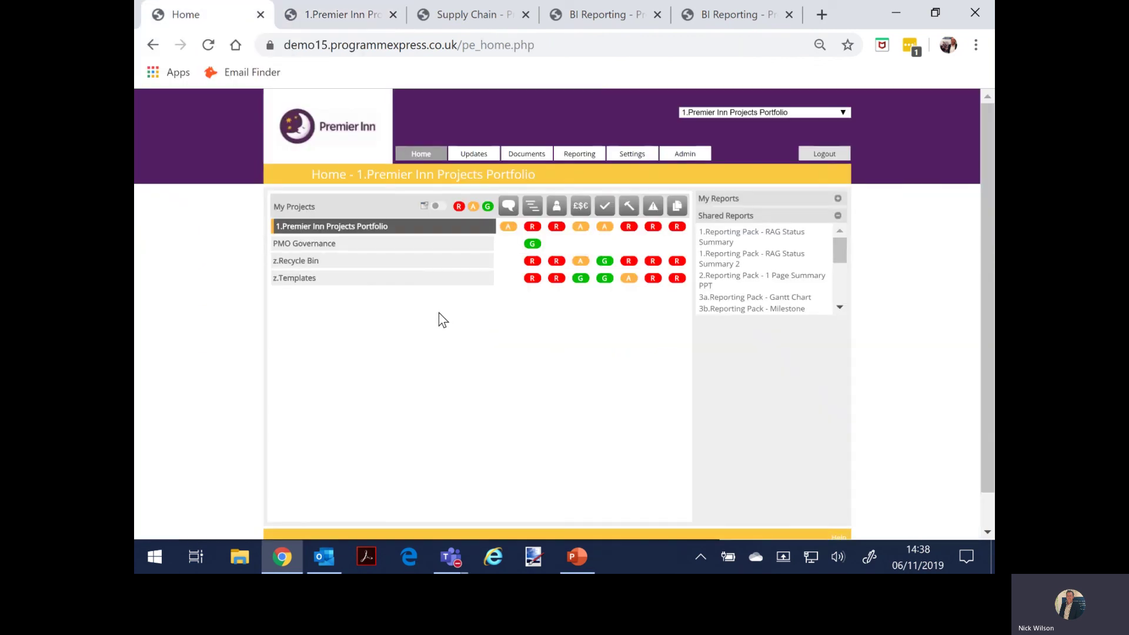
- Run '7.Reporting Pack - Resource Usage Summary' for the portfolio and zoom it out twice
left_click(352, 246)
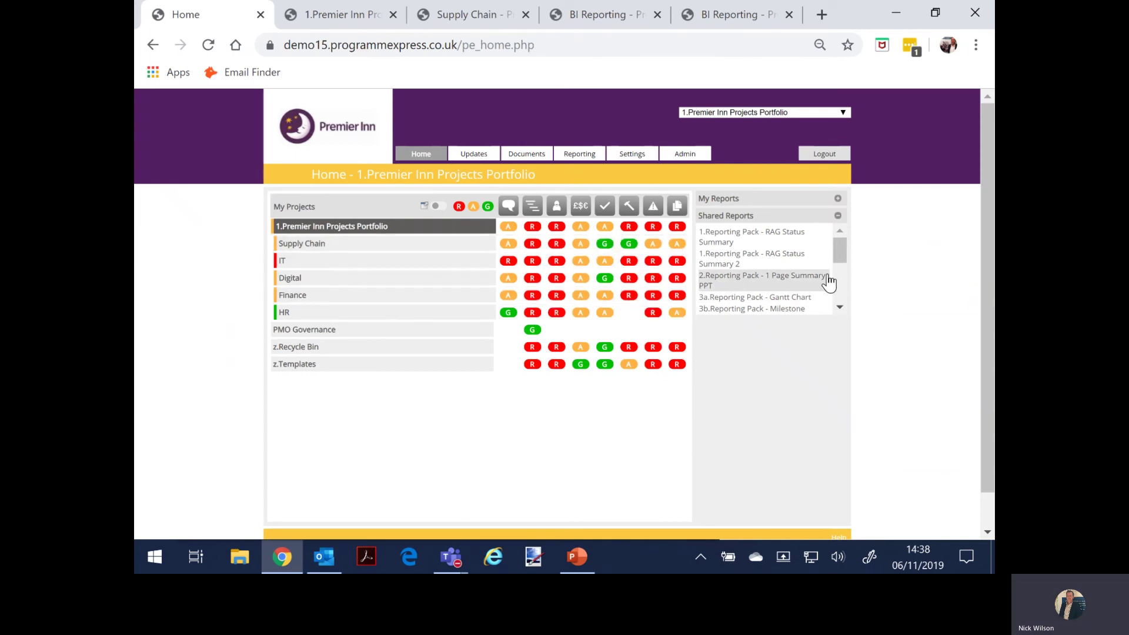
left_click_drag(839, 255, 834, 299)
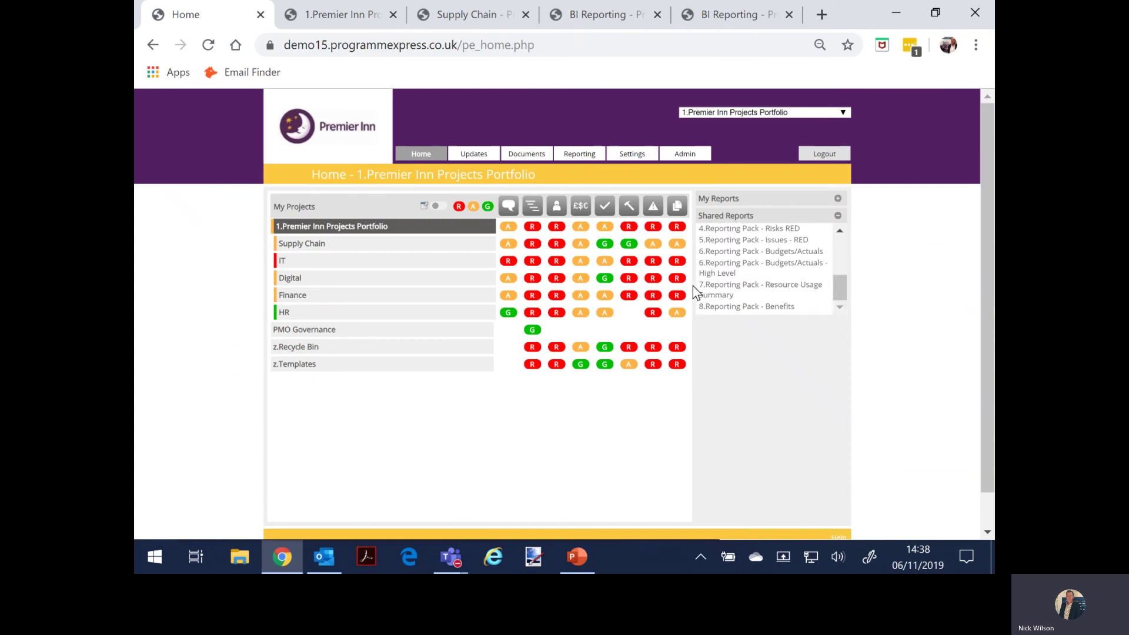
left_click(719, 286)
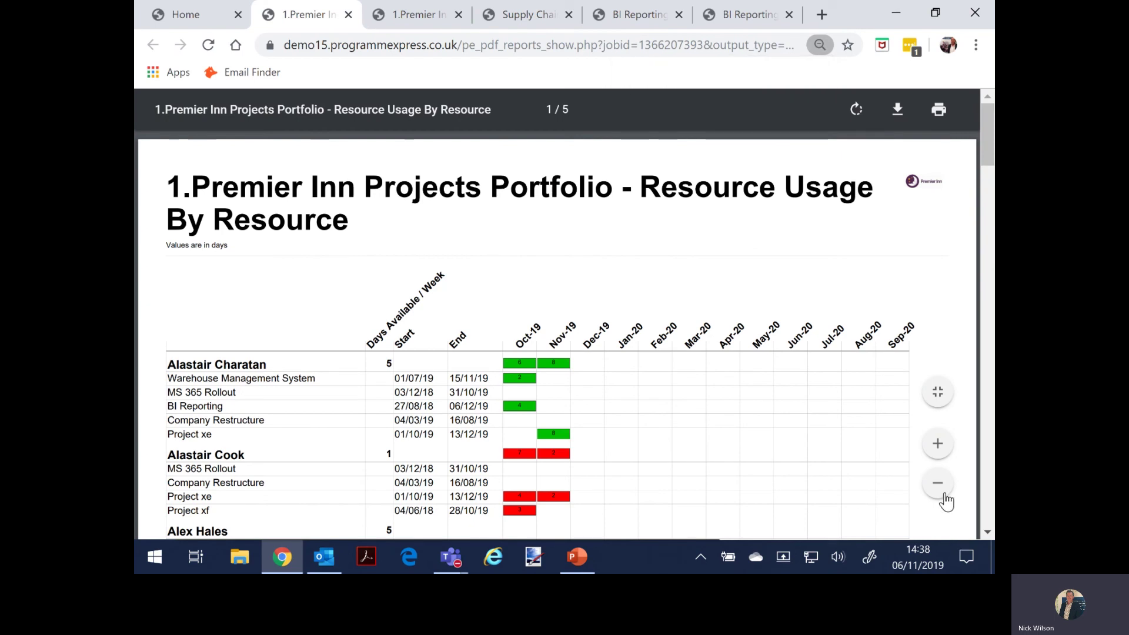
left_click(939, 484)
left_click(939, 485)
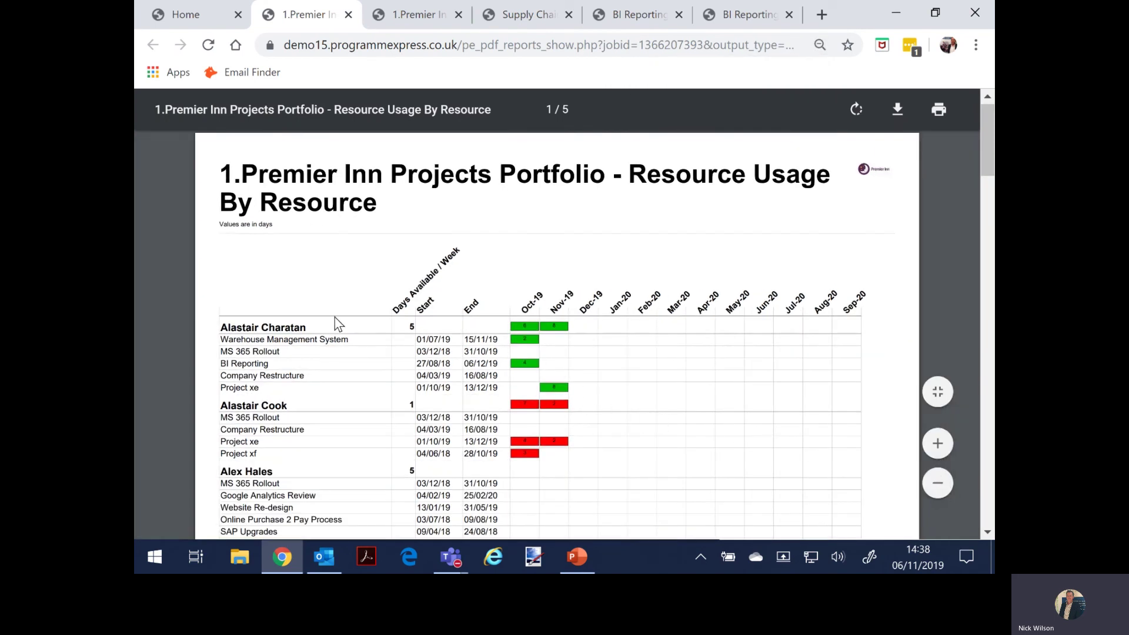
- Scroll through the five-page Resource Usage By Resource report, then return Home
scroll(333, 323, "down", 2)
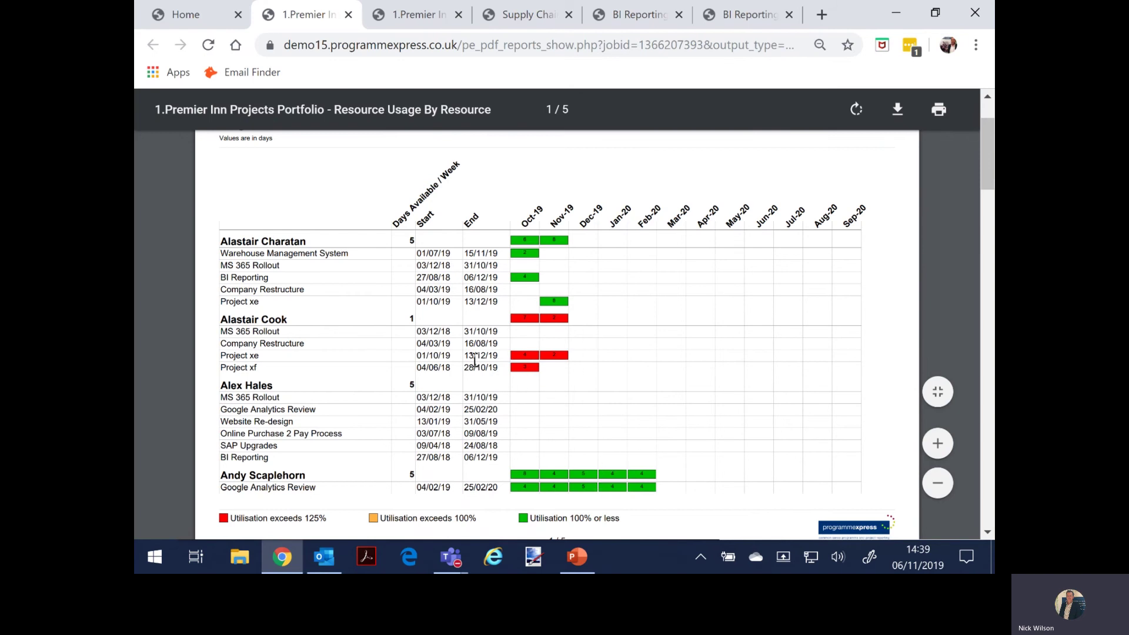
scroll(462, 365, "down", 10)
scroll(462, 365, "down", 3)
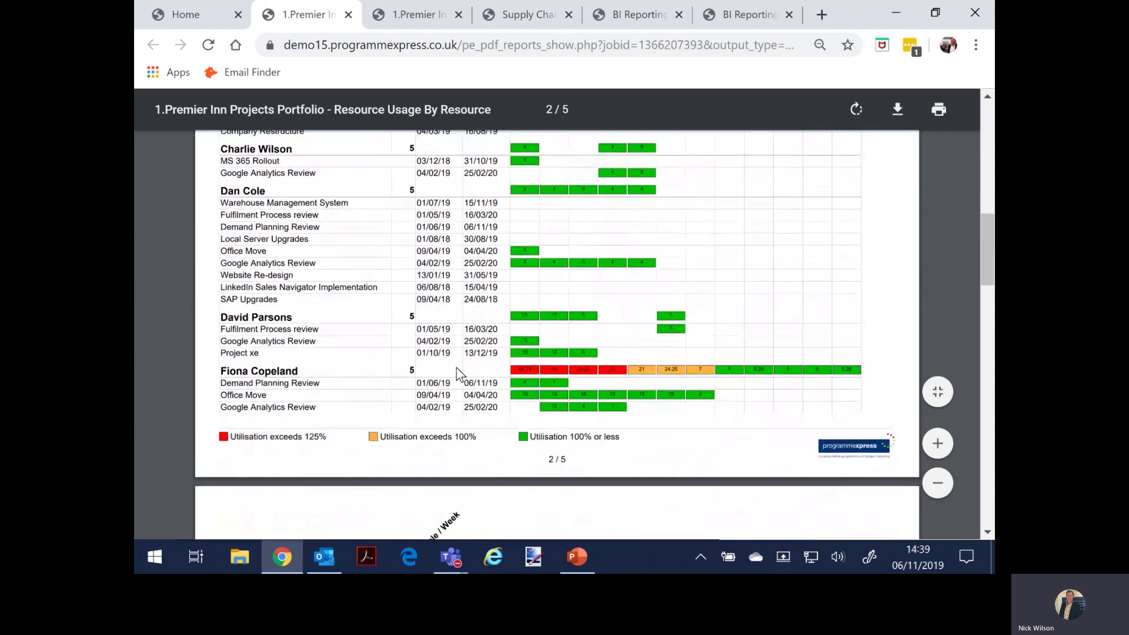
scroll(457, 368, "down", 5)
scroll(456, 369, "up", 6)
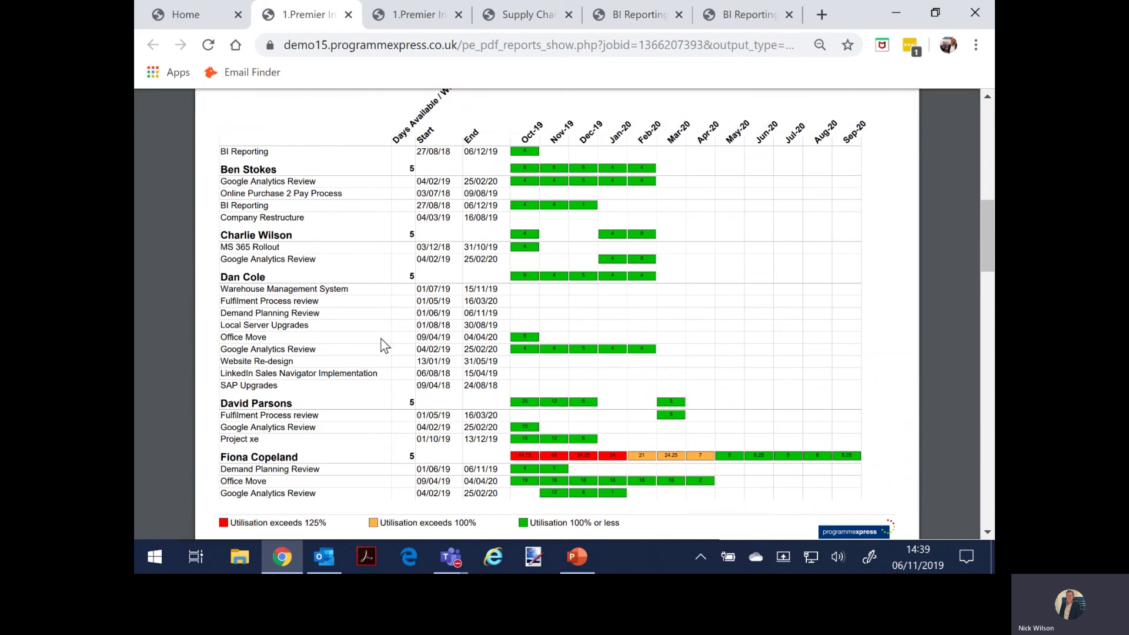
left_click(207, 26)
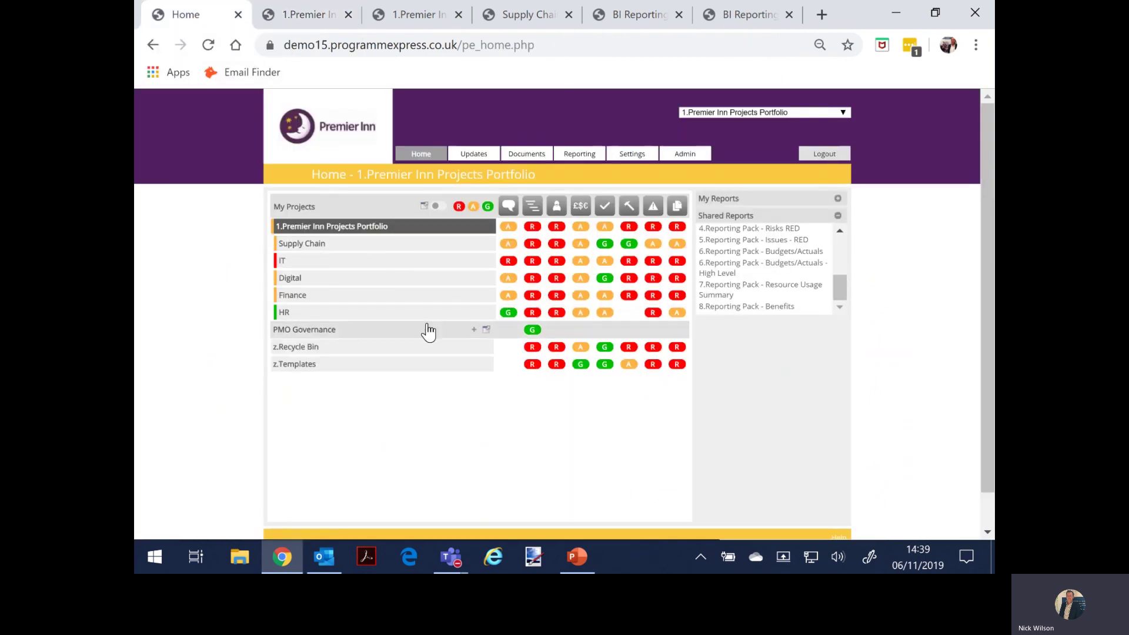
left_click_drag(839, 285, 834, 260)
left_click(348, 228)
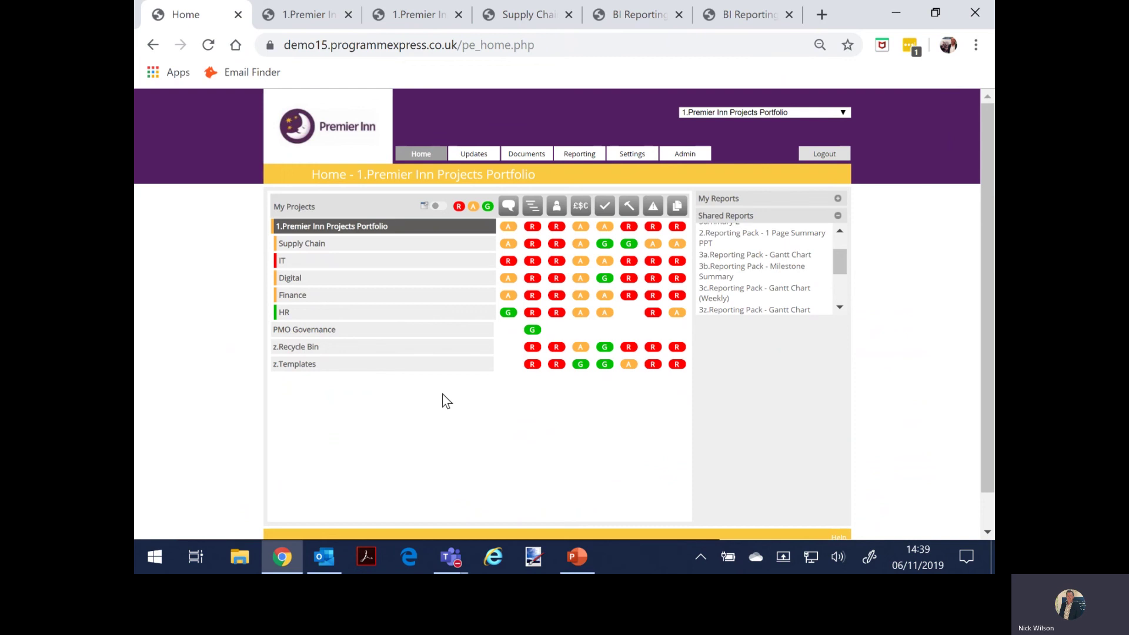
mouse_move(683, 160)
mouse_move(451, 564)
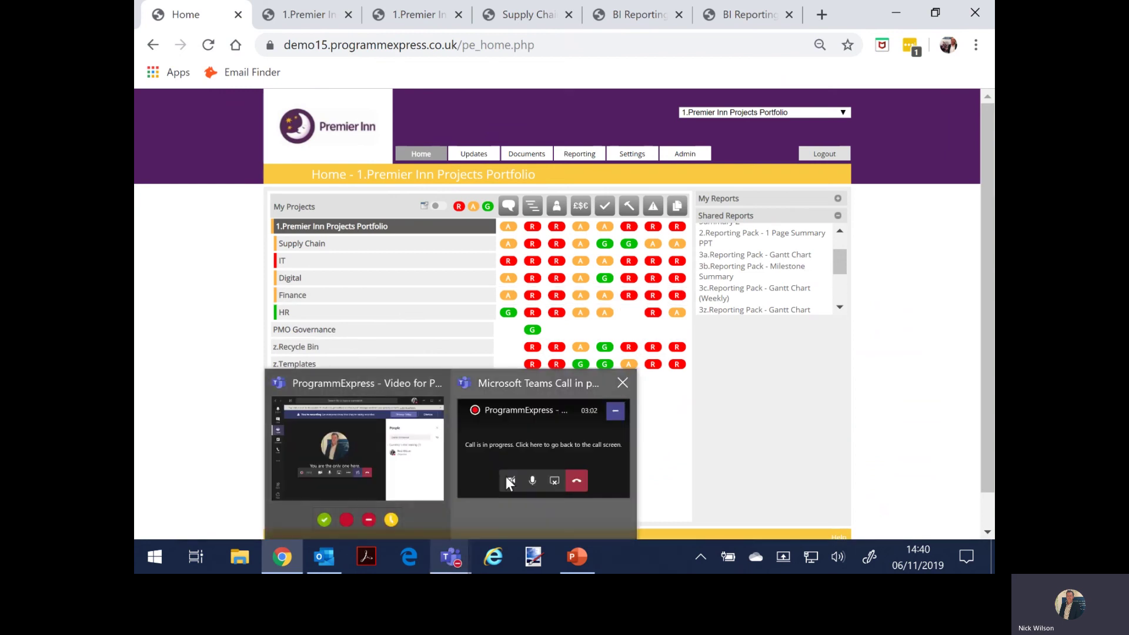